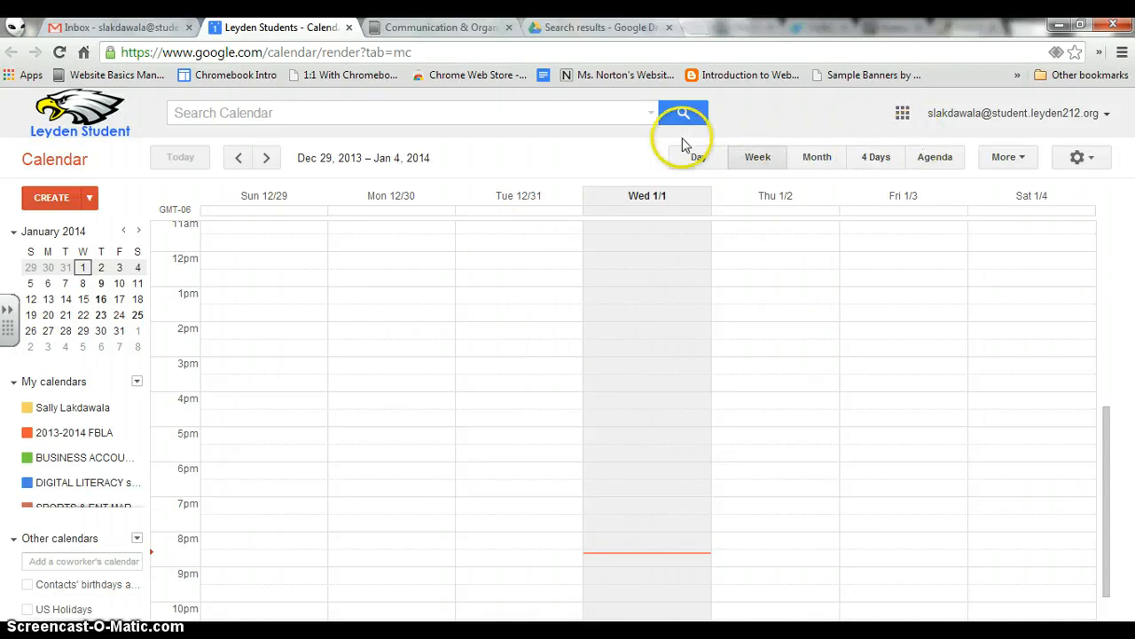
# - Try the Day and Week views, then show the calendar in Month view for December 2013
pyautogui.click(698, 157)
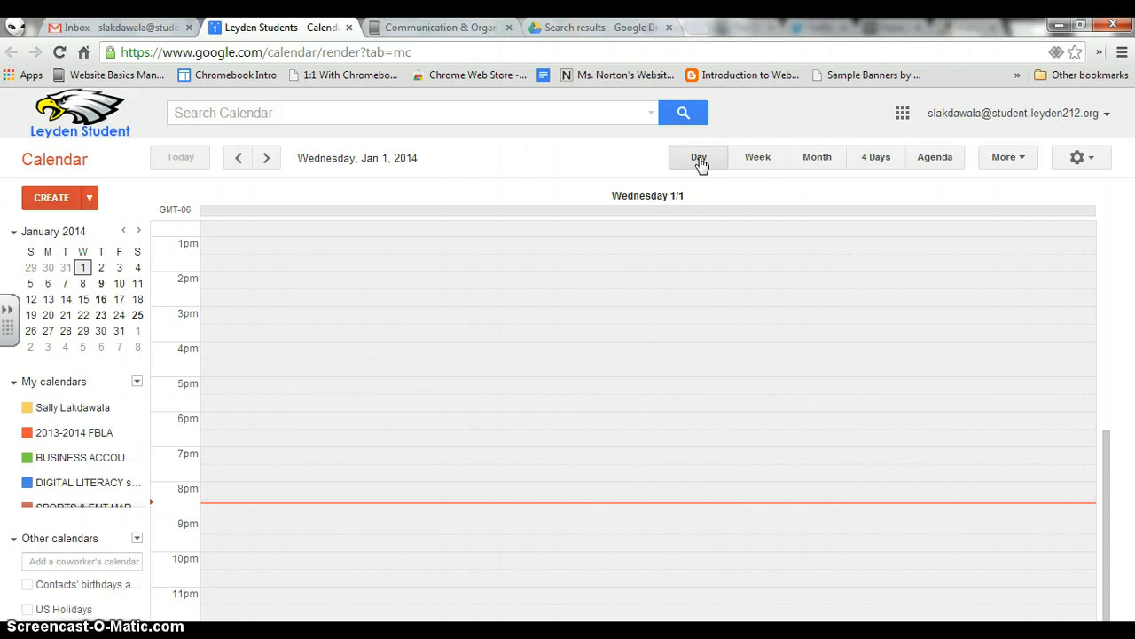
pyautogui.click(752, 160)
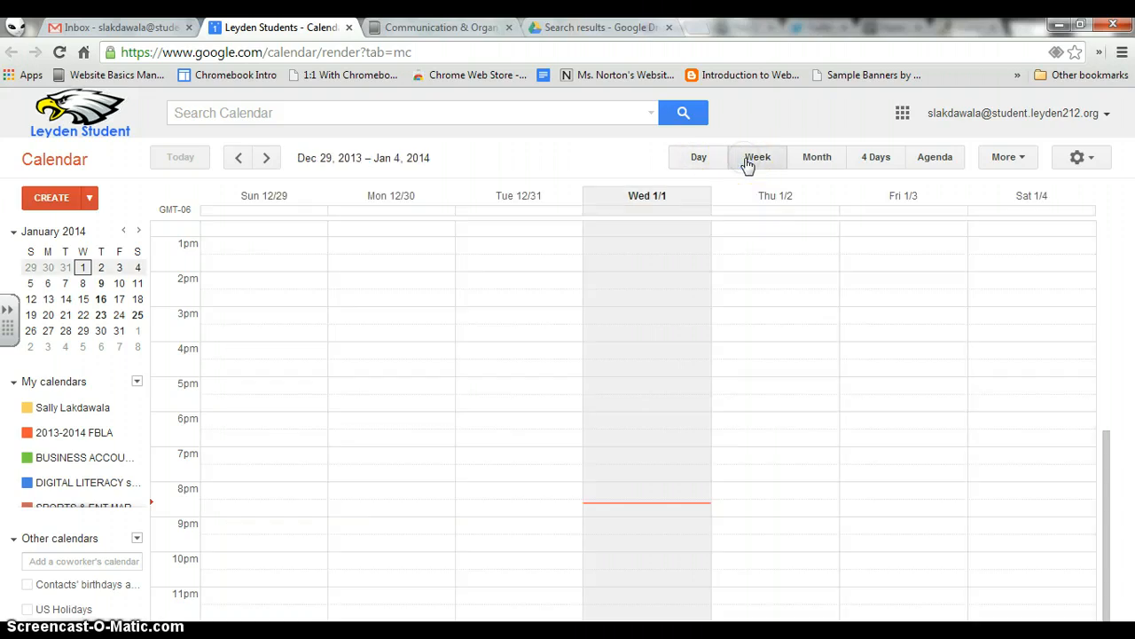
pyautogui.click(811, 161)
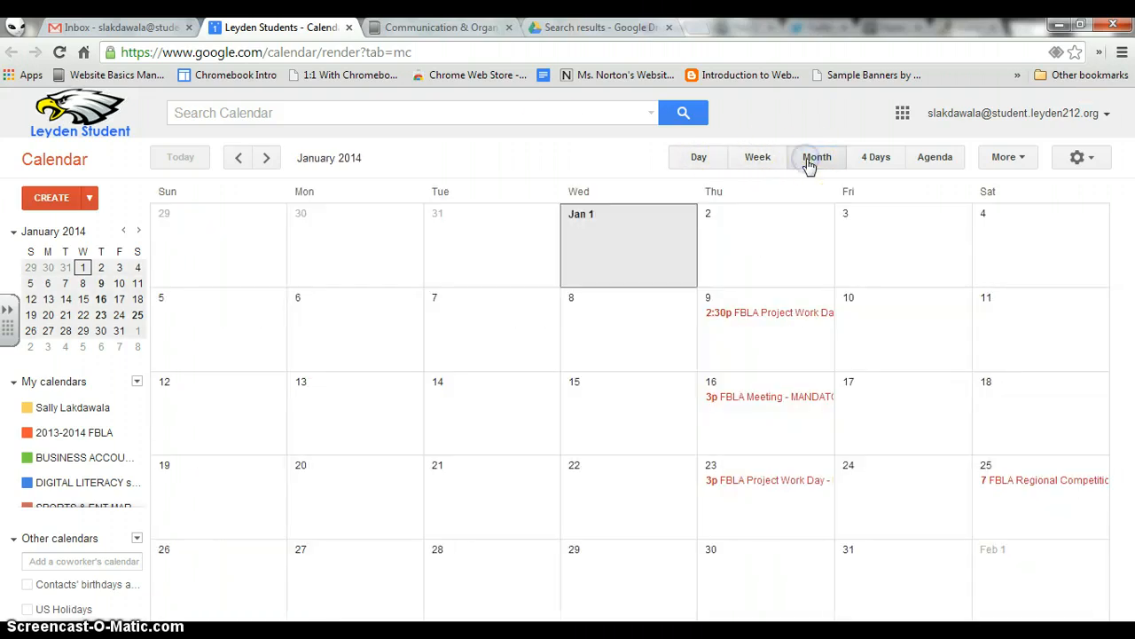
pyautogui.click(238, 157)
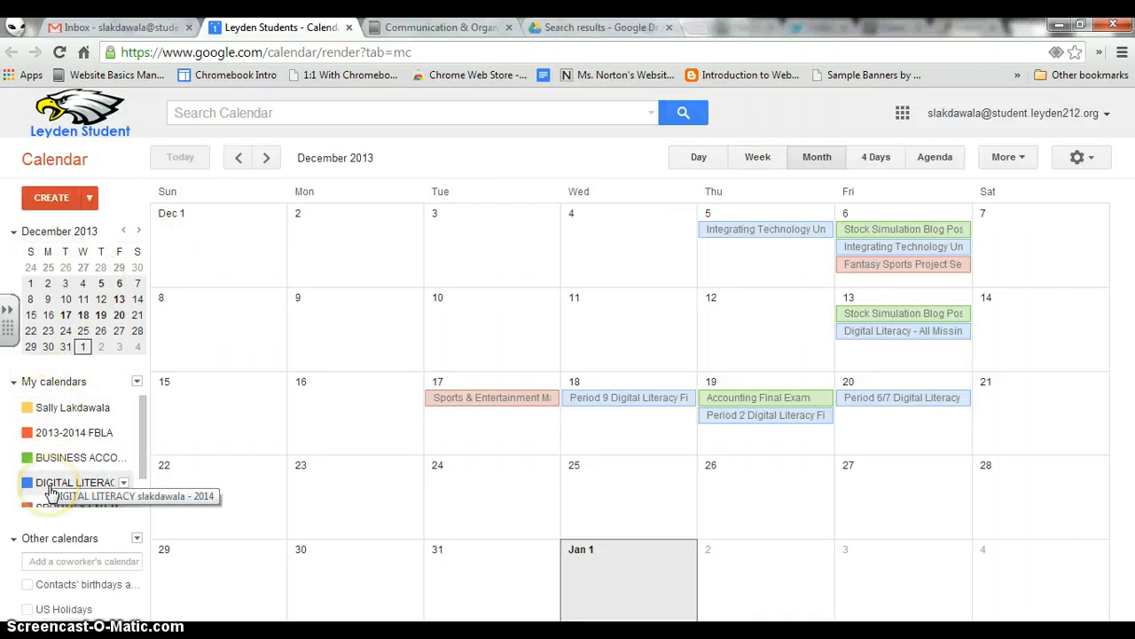
# - View the options and color choices of the BUSINESS ACCOUNTING calendar without changing anything
pyautogui.scroll(-1, 51, 491)
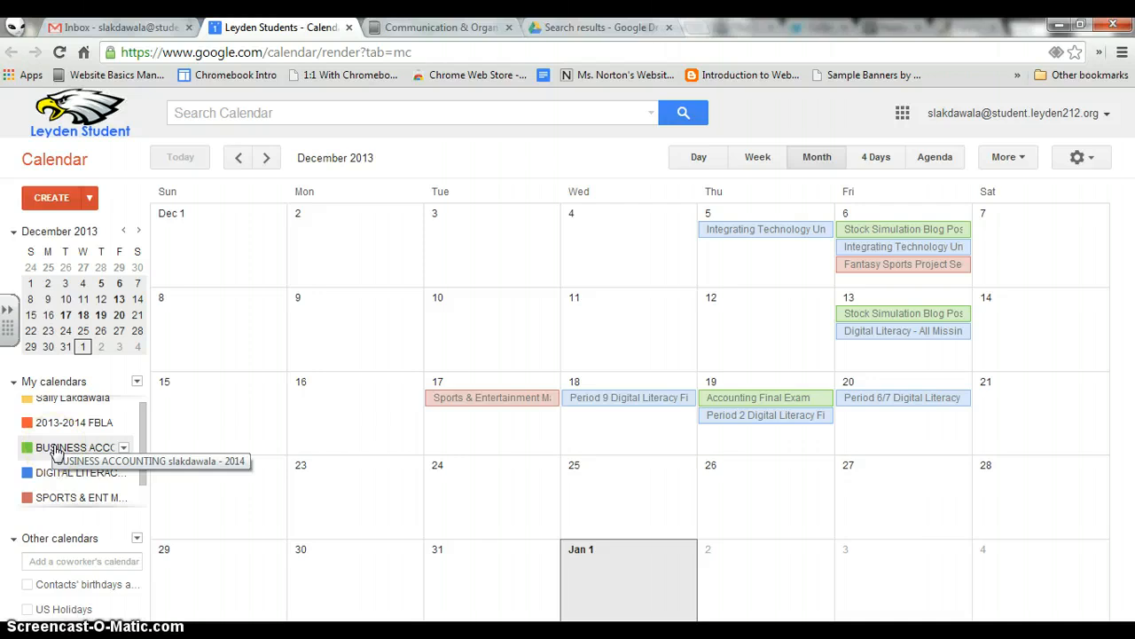
pyautogui.click(124, 448)
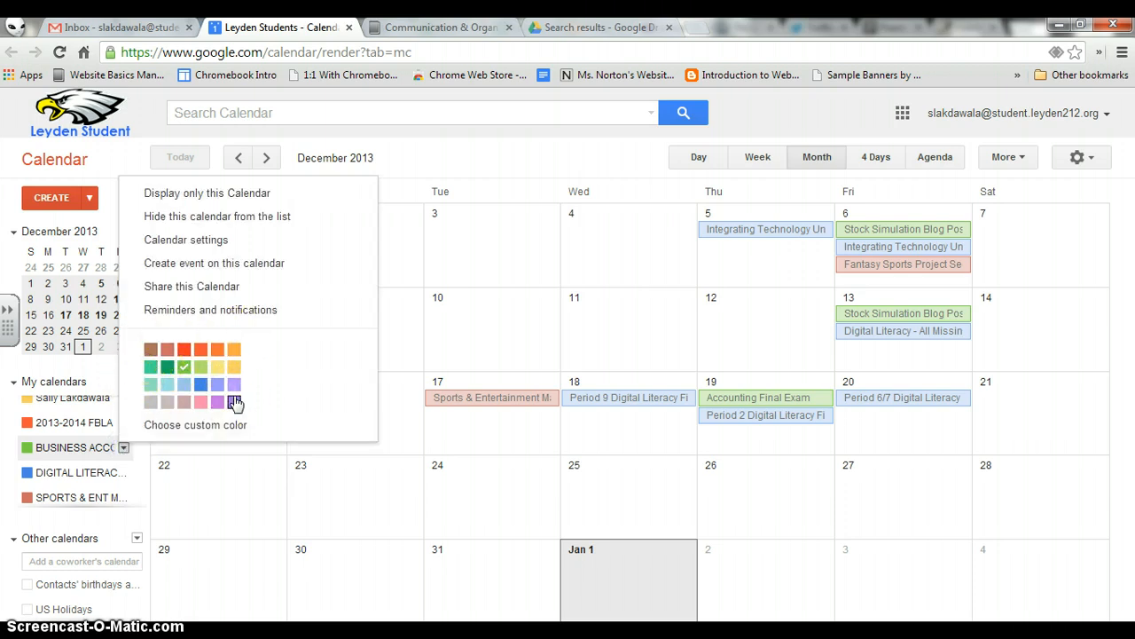
pyautogui.click(451, 437)
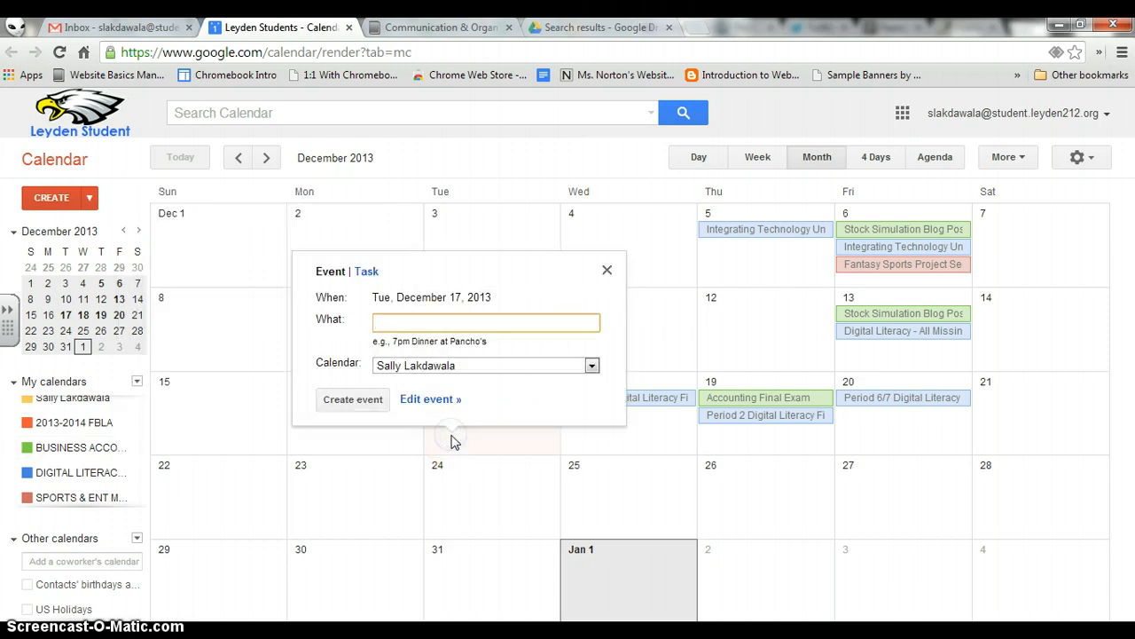
pyautogui.click(607, 269)
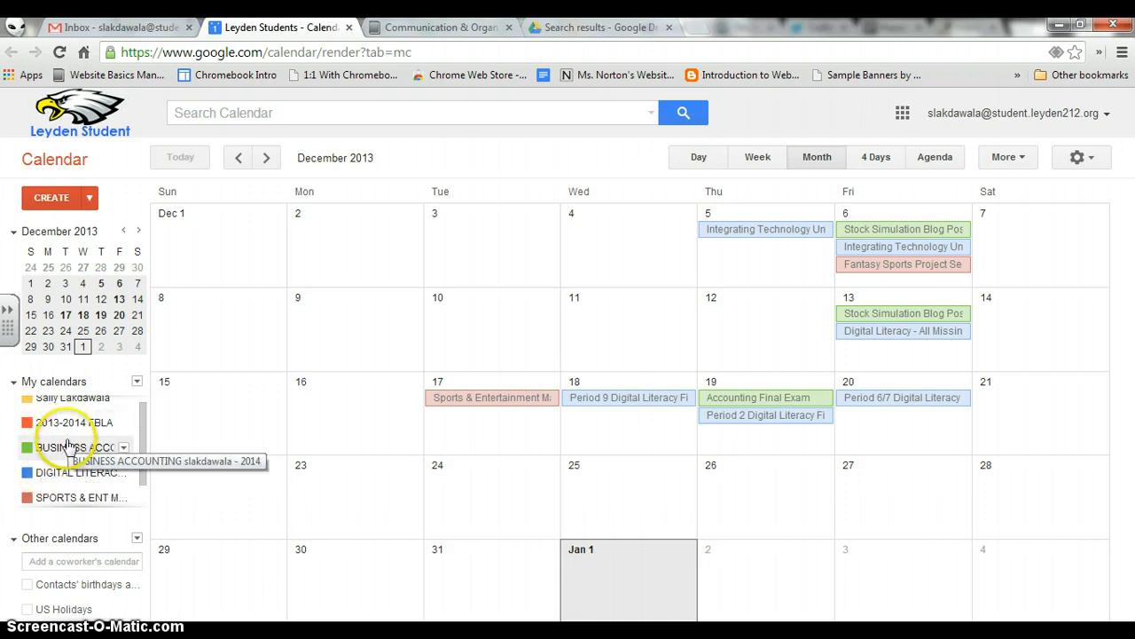
# - Hide and show again the SPORTS & ENT calendar and the DIGITAL LITERACY calendar
pyautogui.click(47, 500)
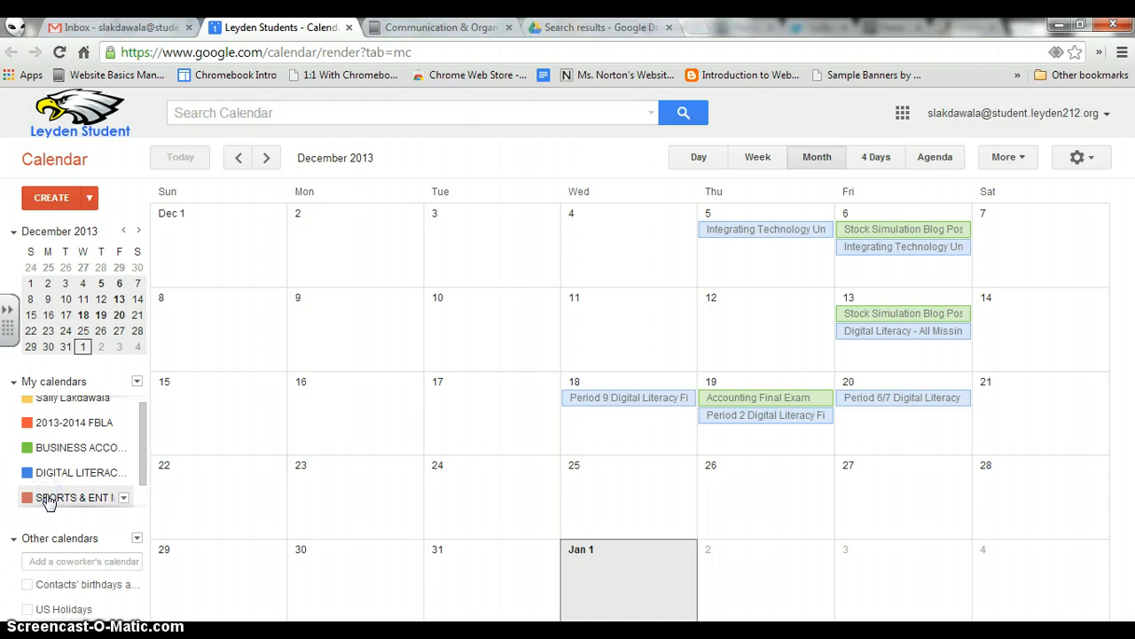
pyautogui.click(47, 500)
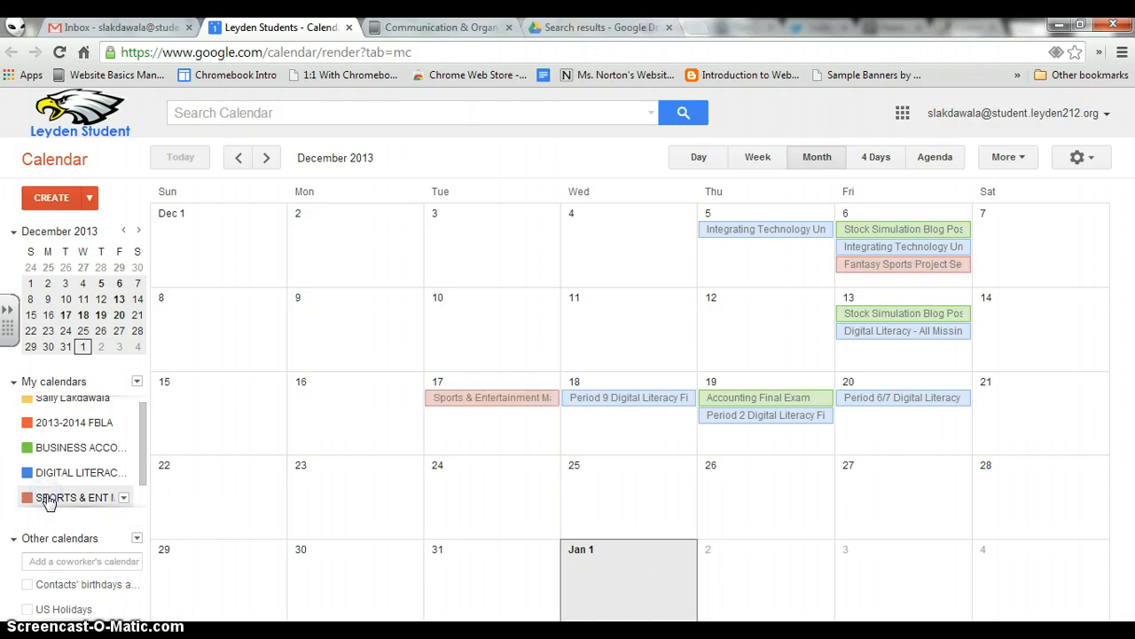
pyautogui.click(47, 499)
pyautogui.click(47, 499)
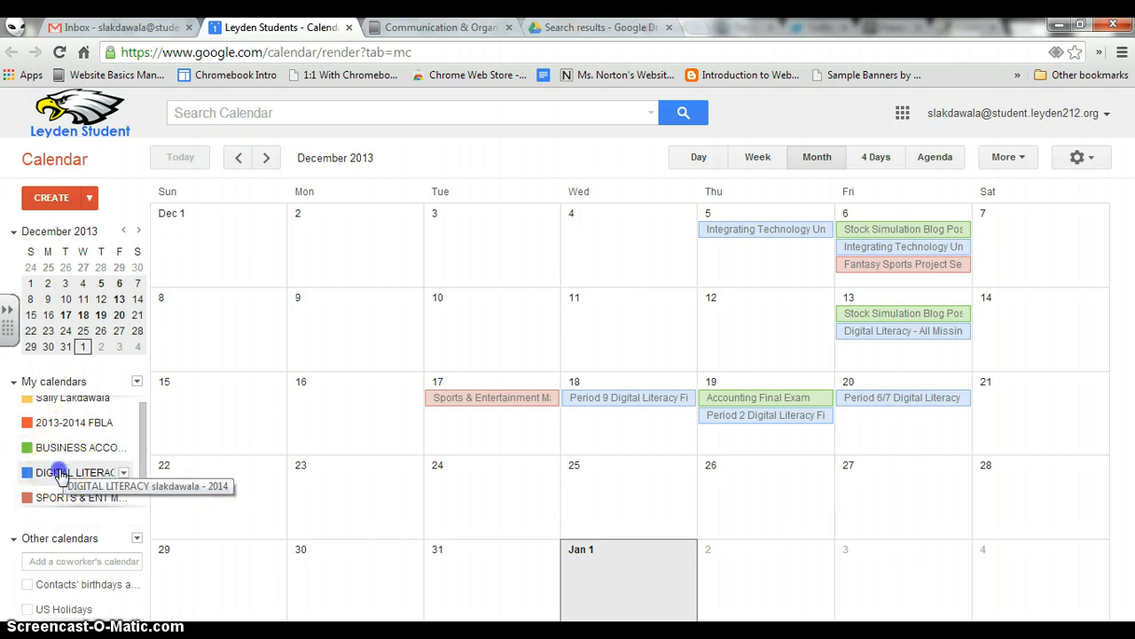
pyautogui.click(60, 475)
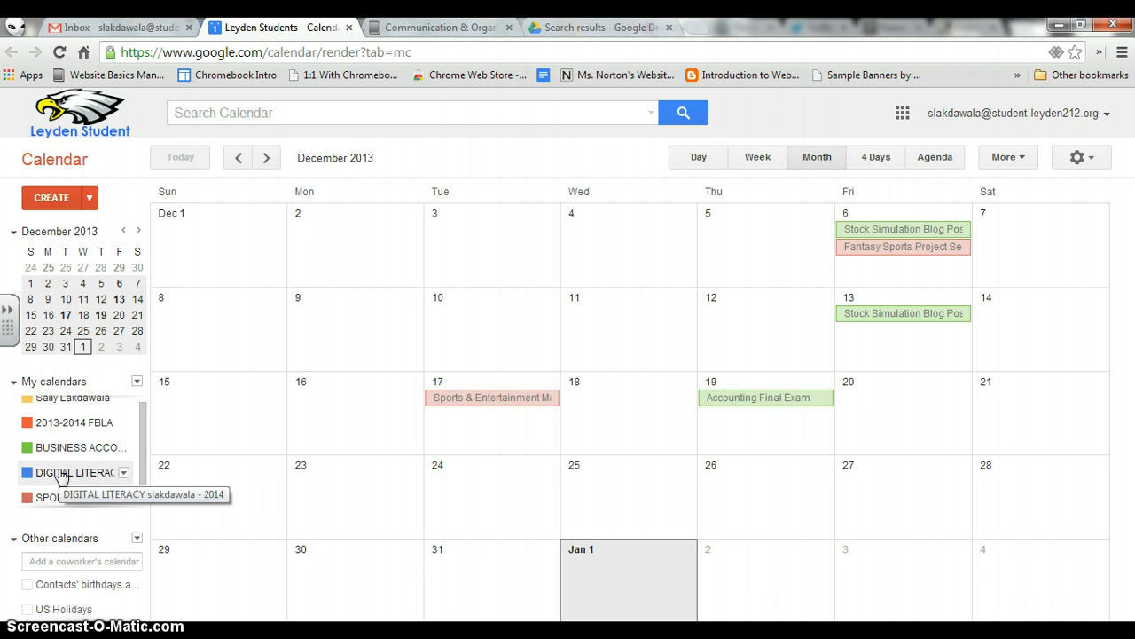
pyautogui.click(61, 474)
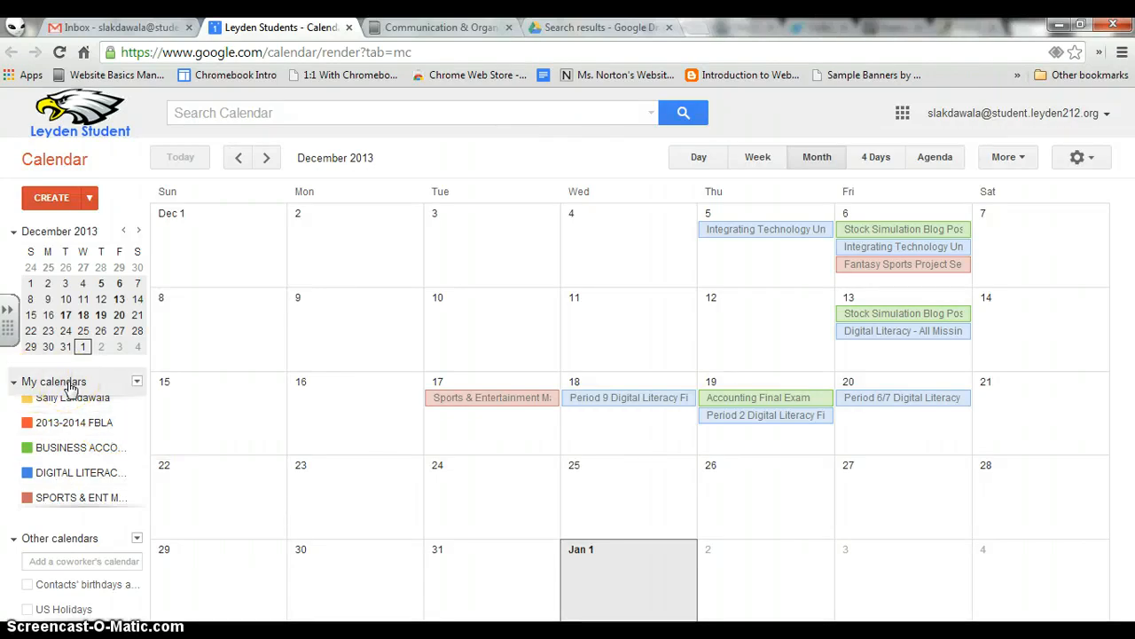
# - Create a new calendar named My Personal Calendar, keeping the description and location empty and the default sharing settings
pyautogui.click(138, 381)
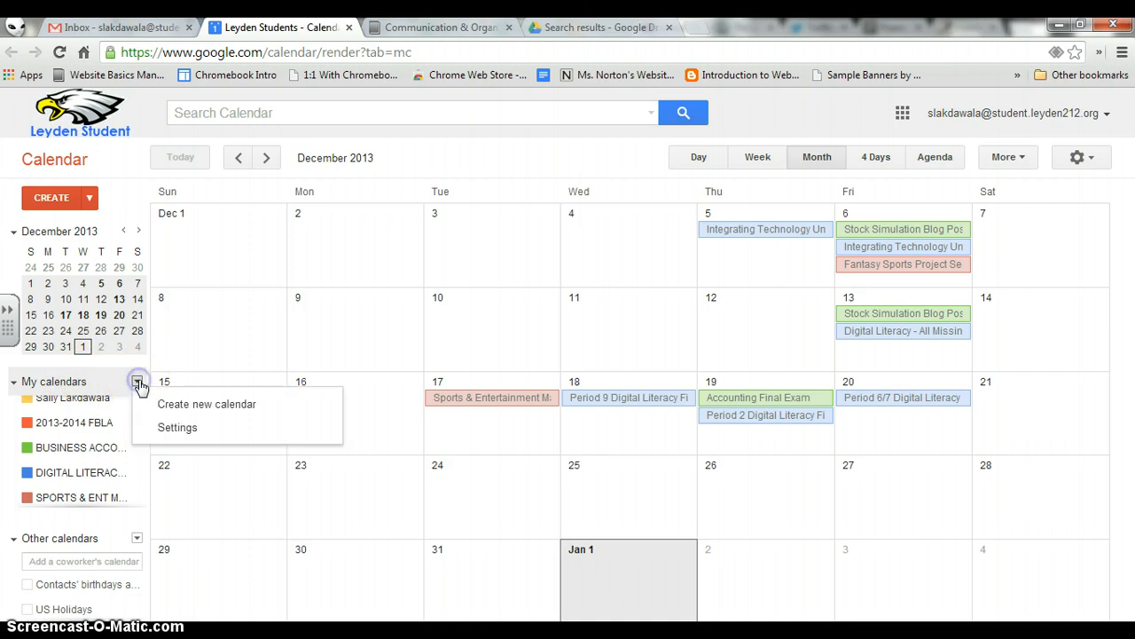
pyautogui.click(206, 405)
pyautogui.click(424, 287)
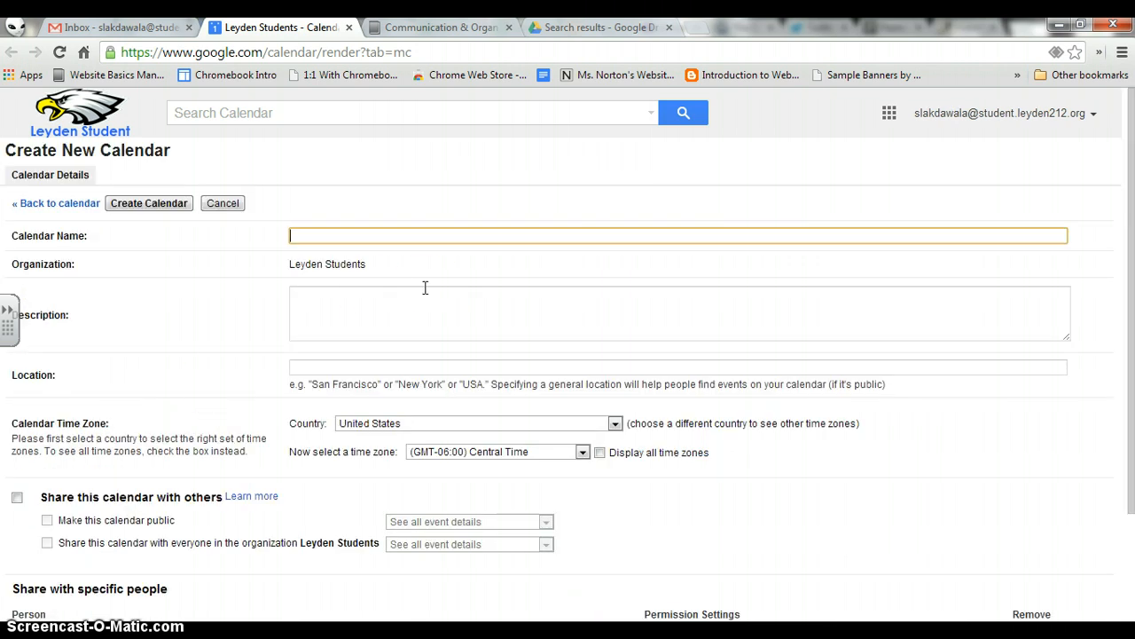
pyautogui.write('My Personal Calendar')
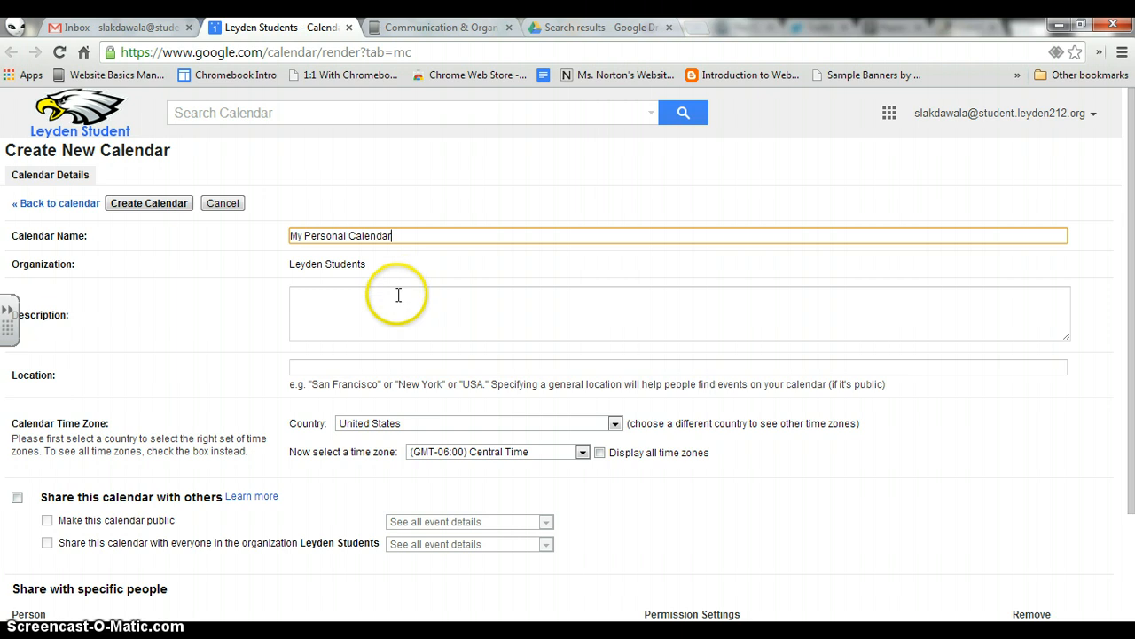
pyautogui.click(367, 312)
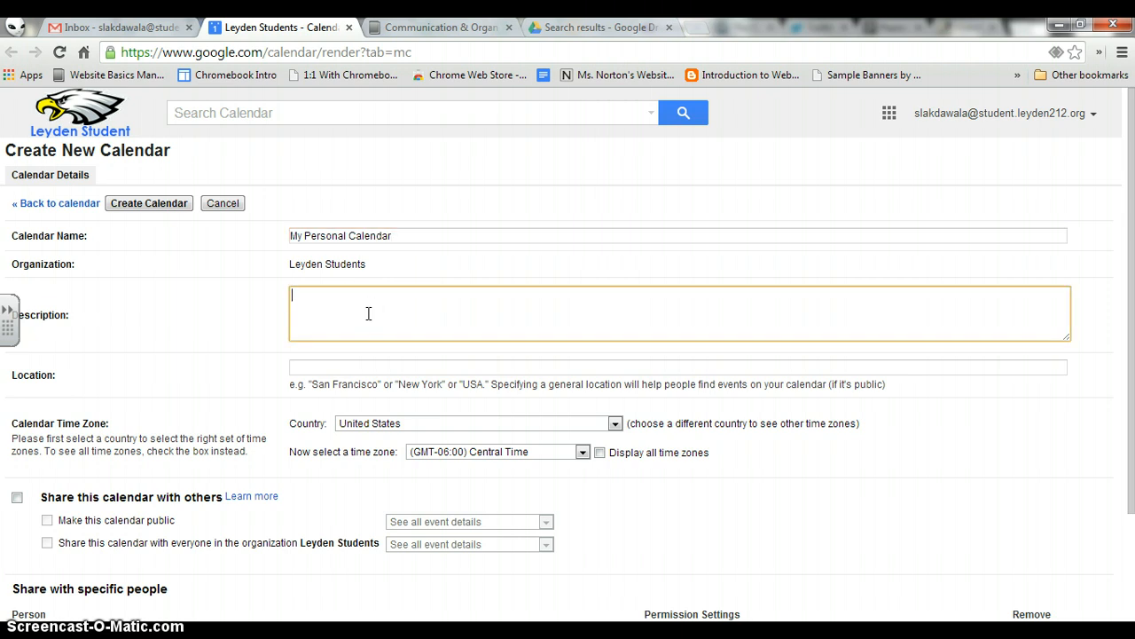
pyautogui.click(360, 363)
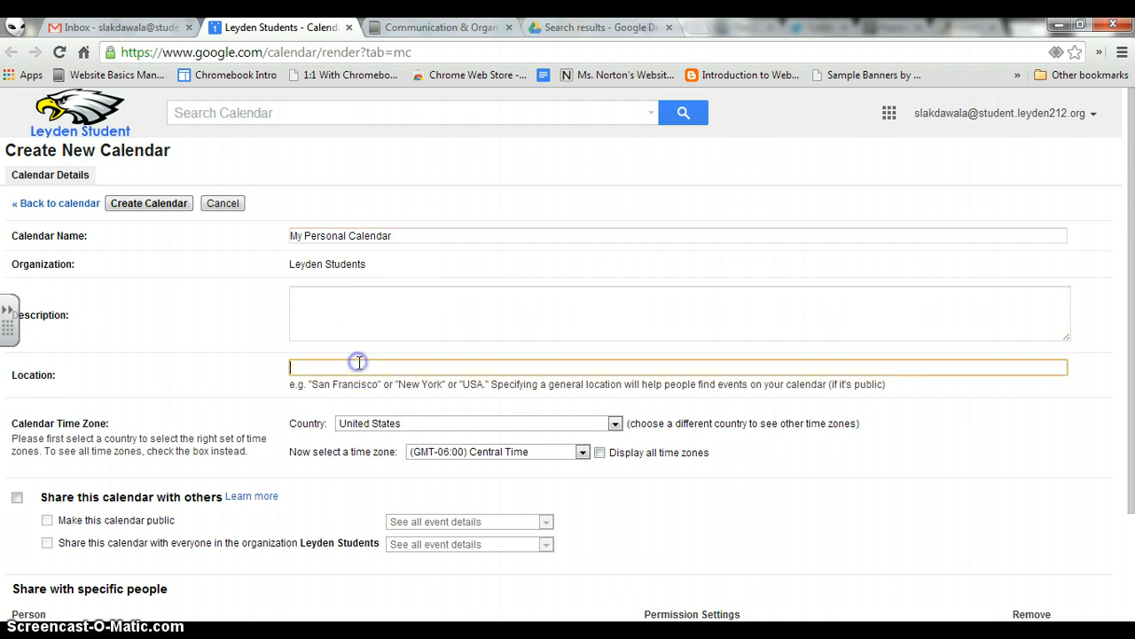
pyautogui.scroll(-1, 236, 381)
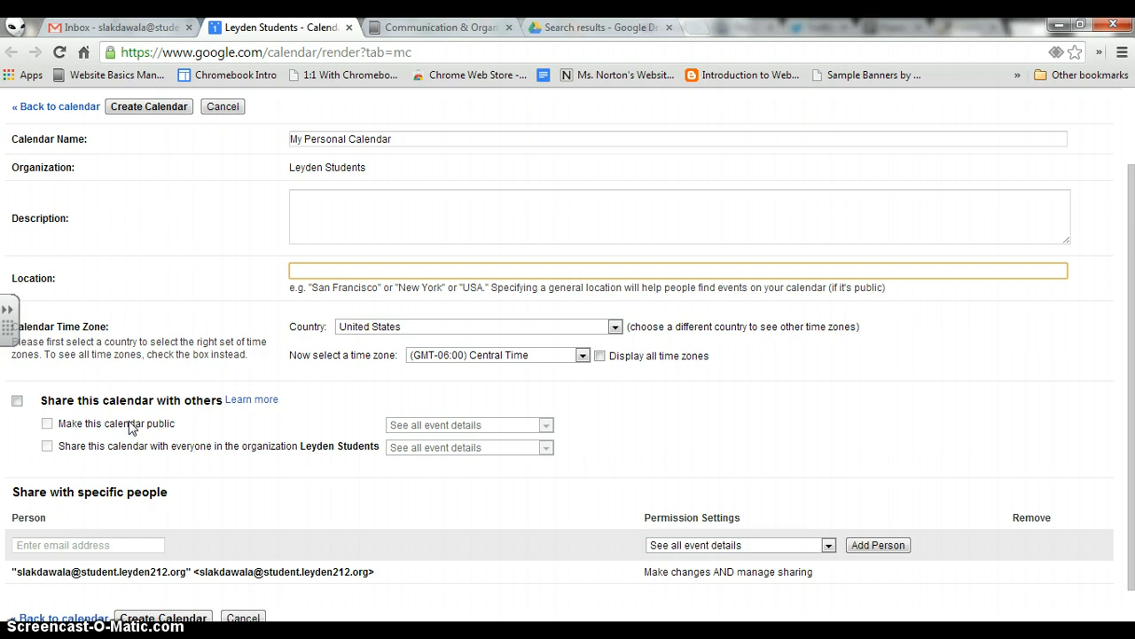
pyautogui.scroll(-1, 130, 426)
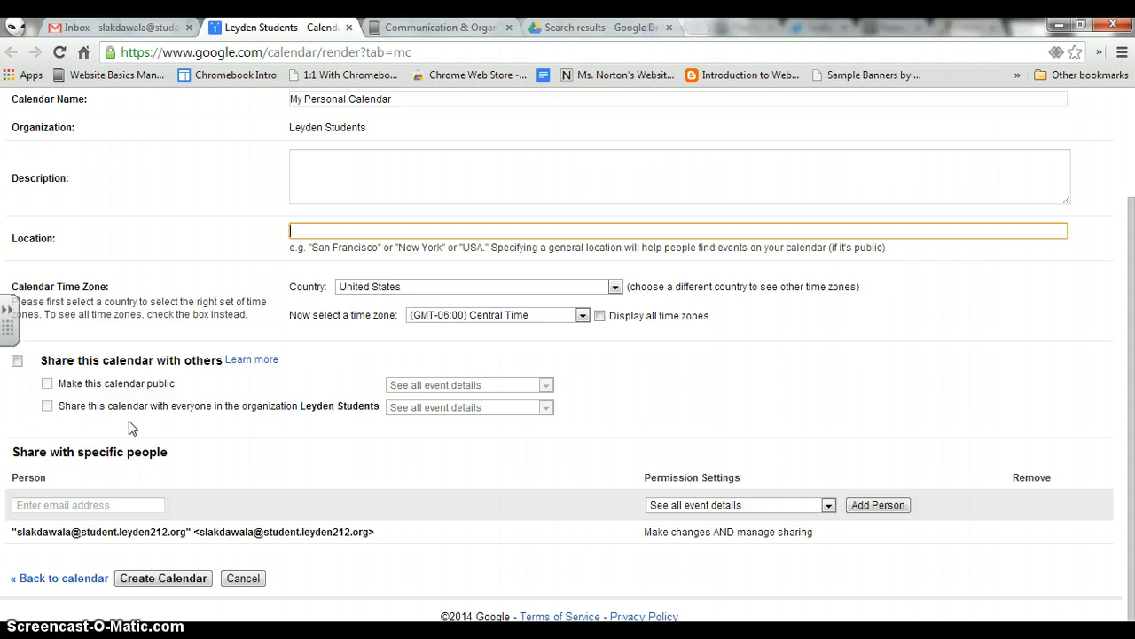
pyautogui.click(77, 505)
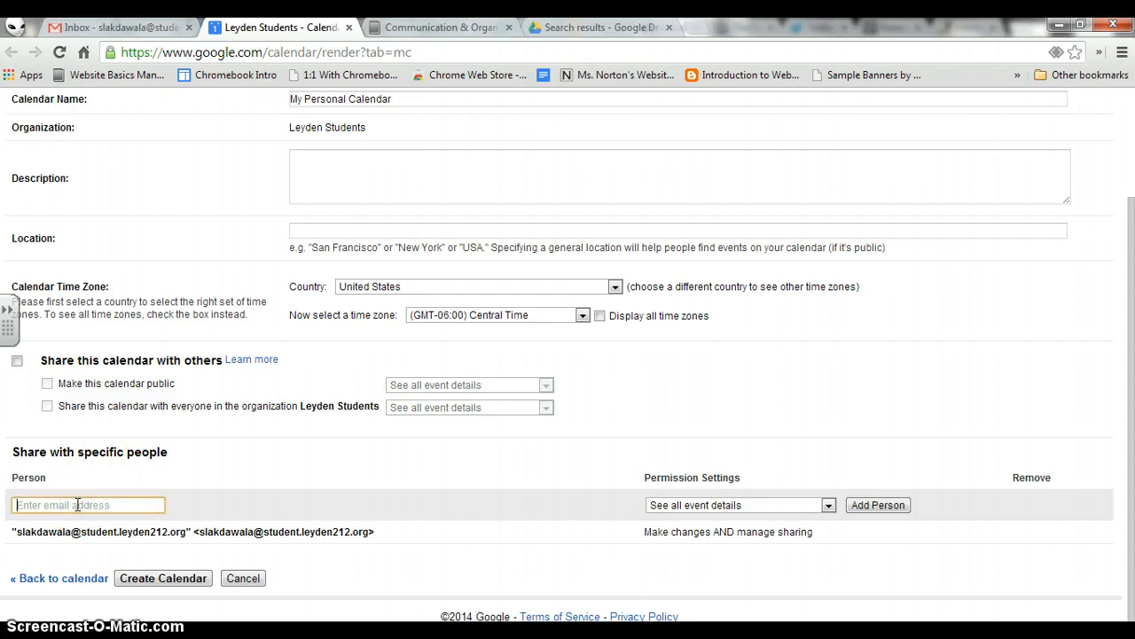
pyautogui.click(164, 578)
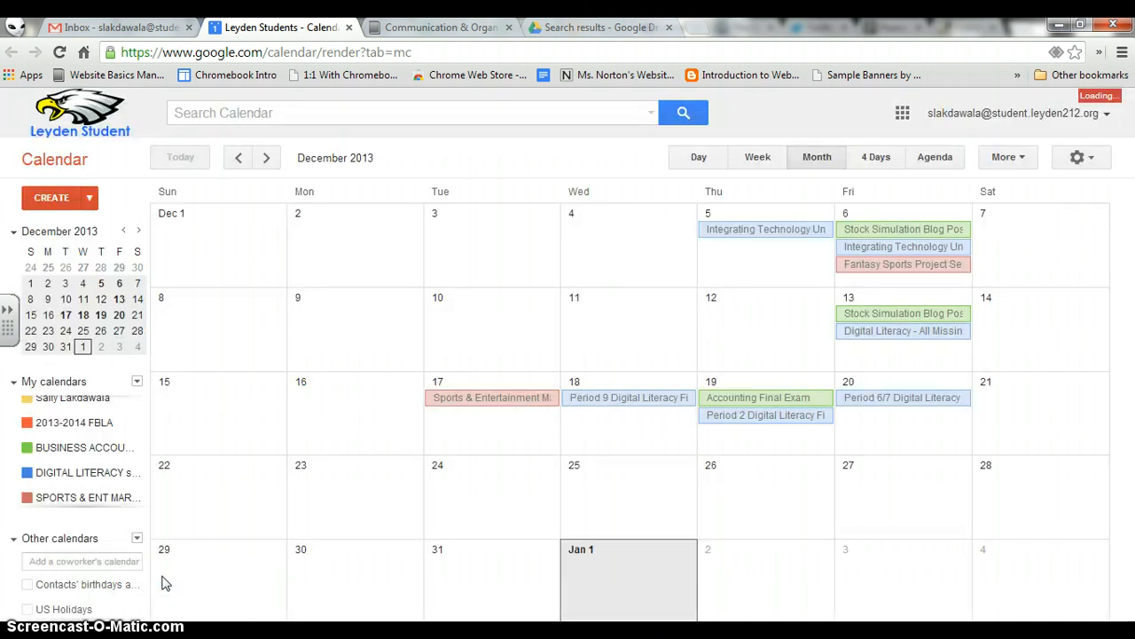
# - Change the color of My Personal Calendar to the dark purple swatch
pyautogui.scroll(-1, 109, 428)
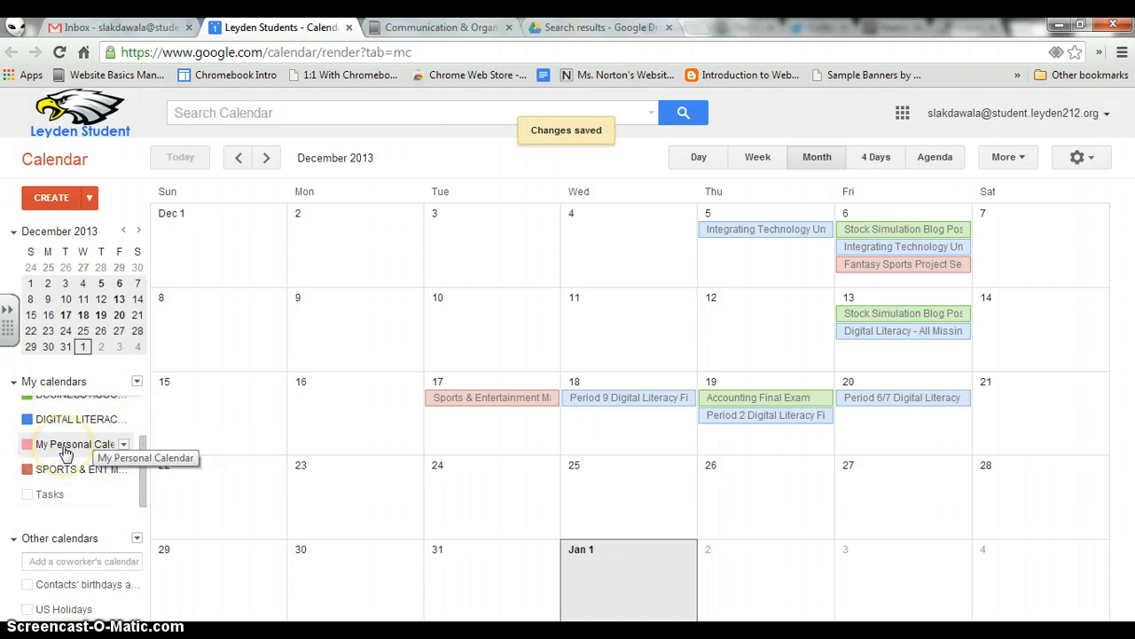
pyautogui.click(125, 445)
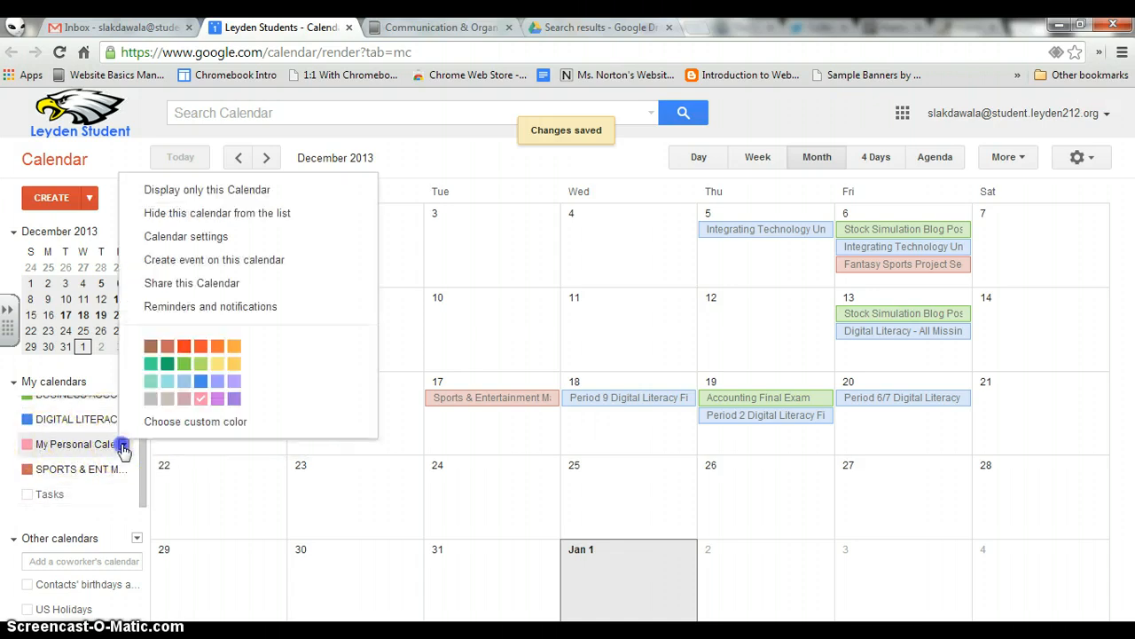
pyautogui.click(233, 400)
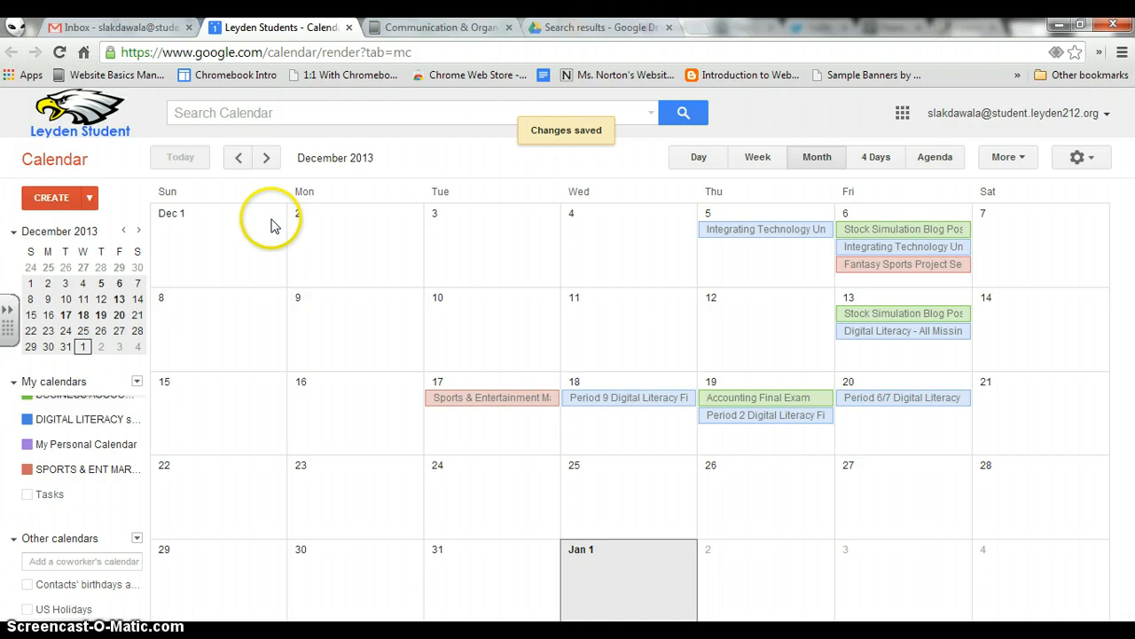
# - Start a new event and title it Swim Meet Against Addison Trail
pyautogui.click(51, 197)
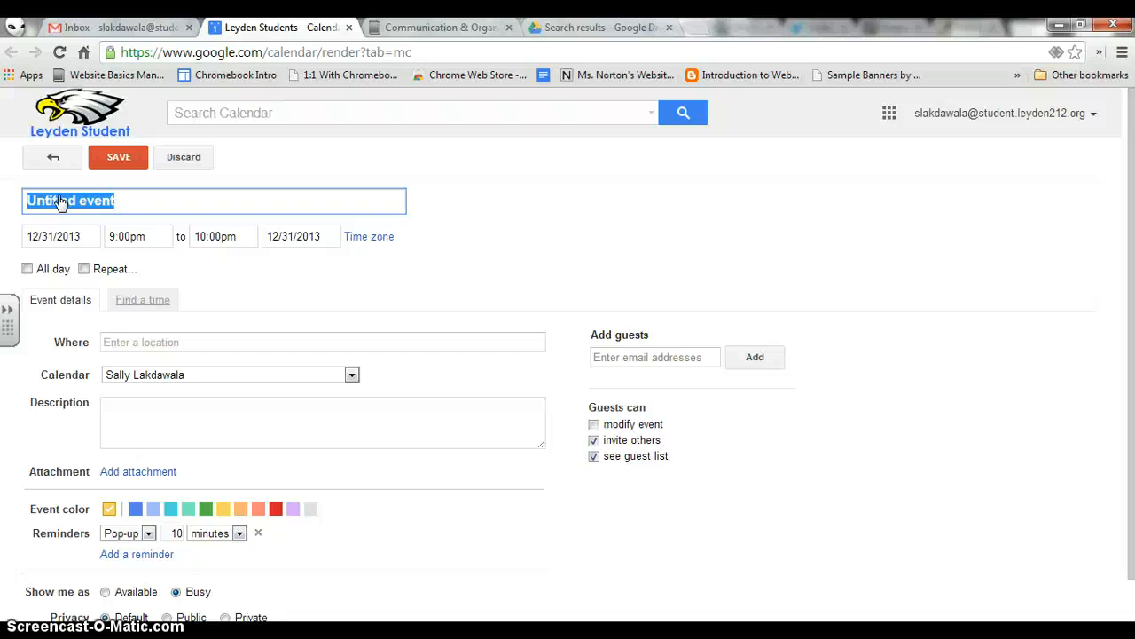
pyautogui.write('Swim Mee')
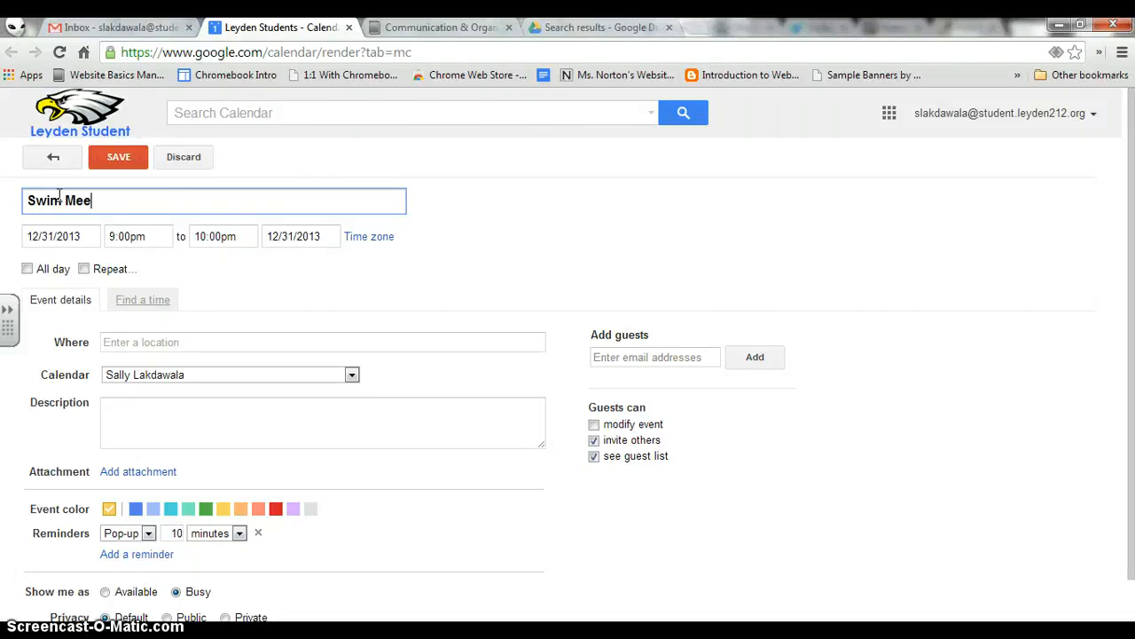
pyautogui.write('t Against Addison Tr')
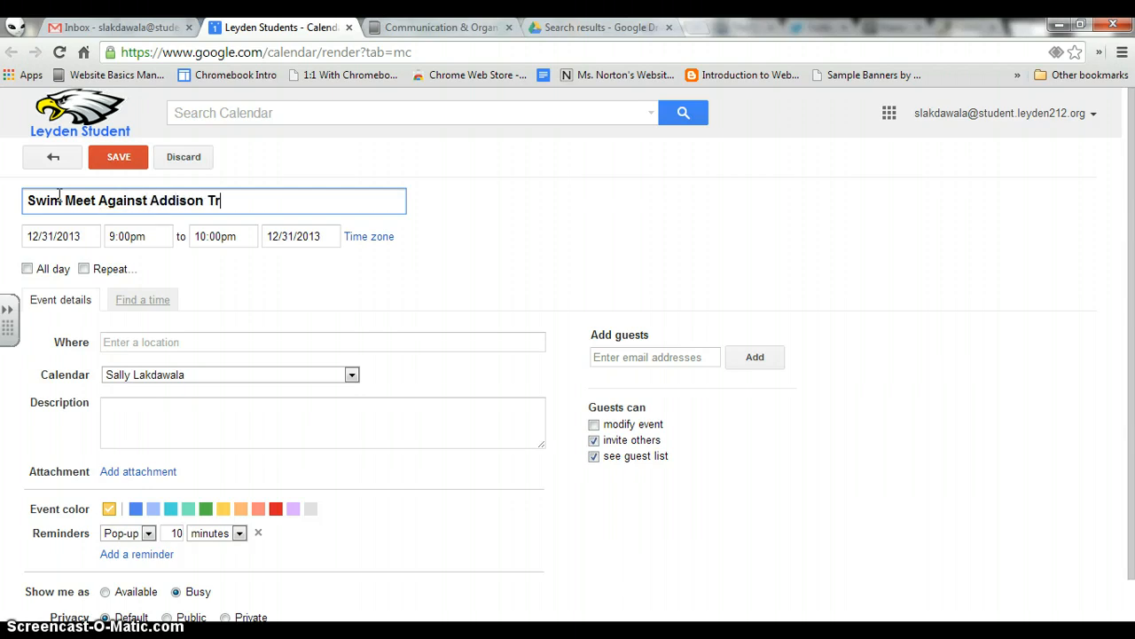
pyautogui.write('ail')
# - Schedule the swim meet for 1/8/2014 with an 8:00am start, keeping it a timed event rather than all day
pyautogui.click(52, 236)
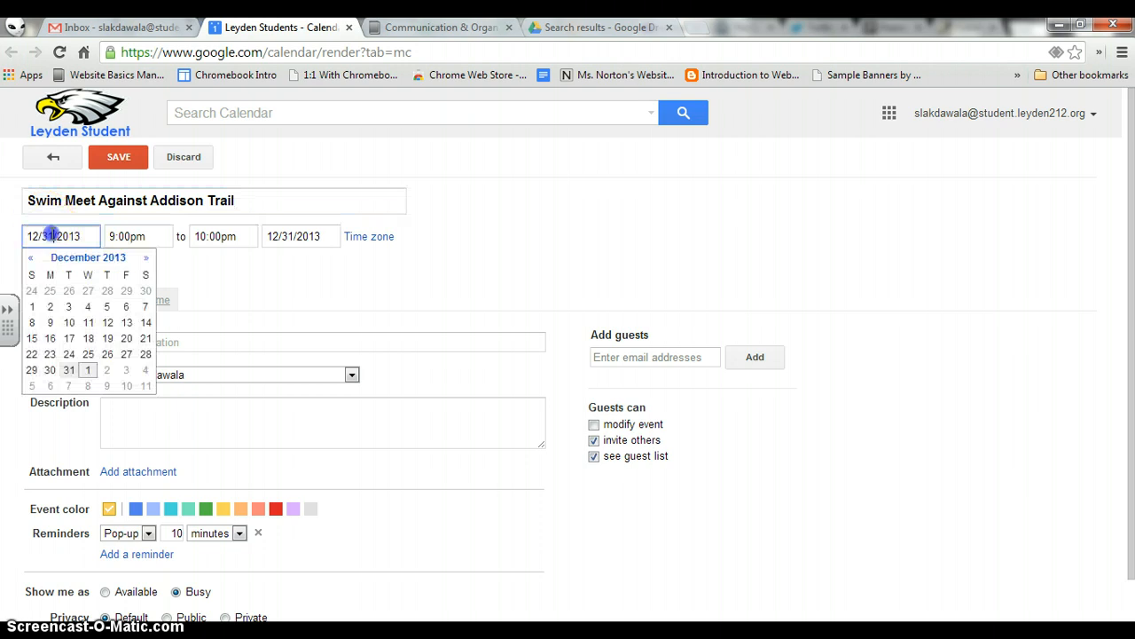
pyautogui.click(88, 385)
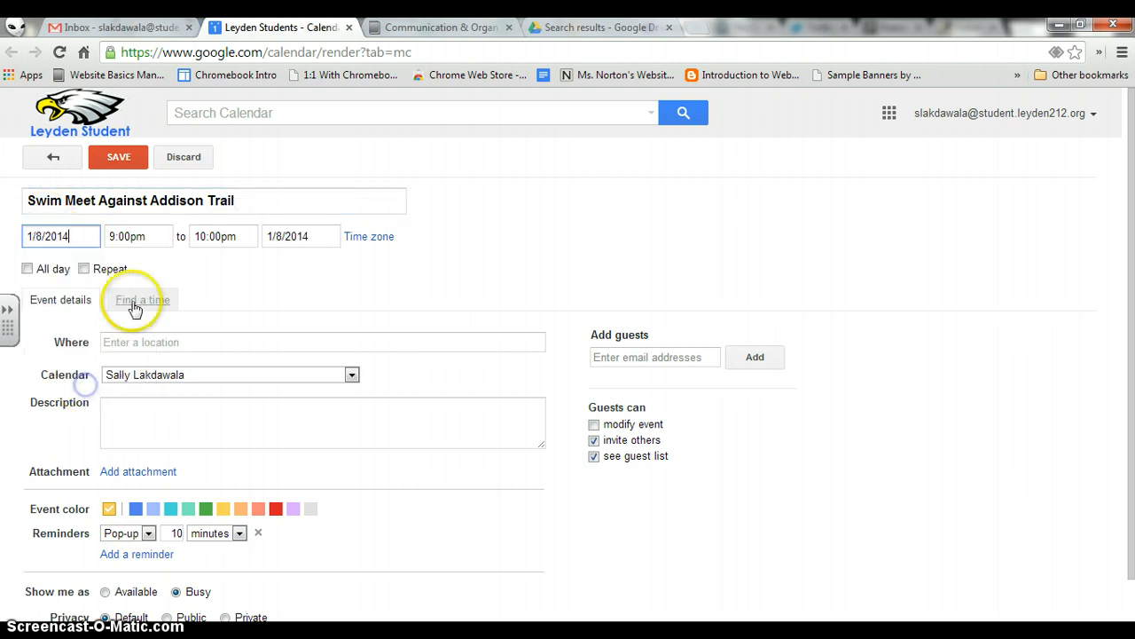
pyautogui.click(152, 236)
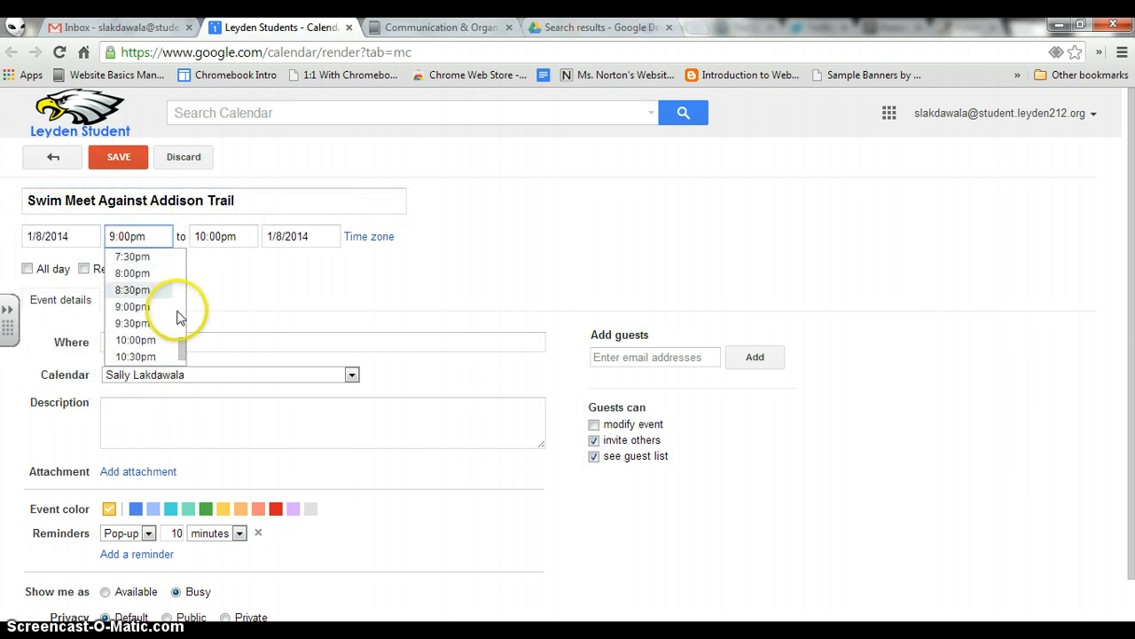
pyautogui.scroll(10, 185, 287)
pyautogui.click(142, 288)
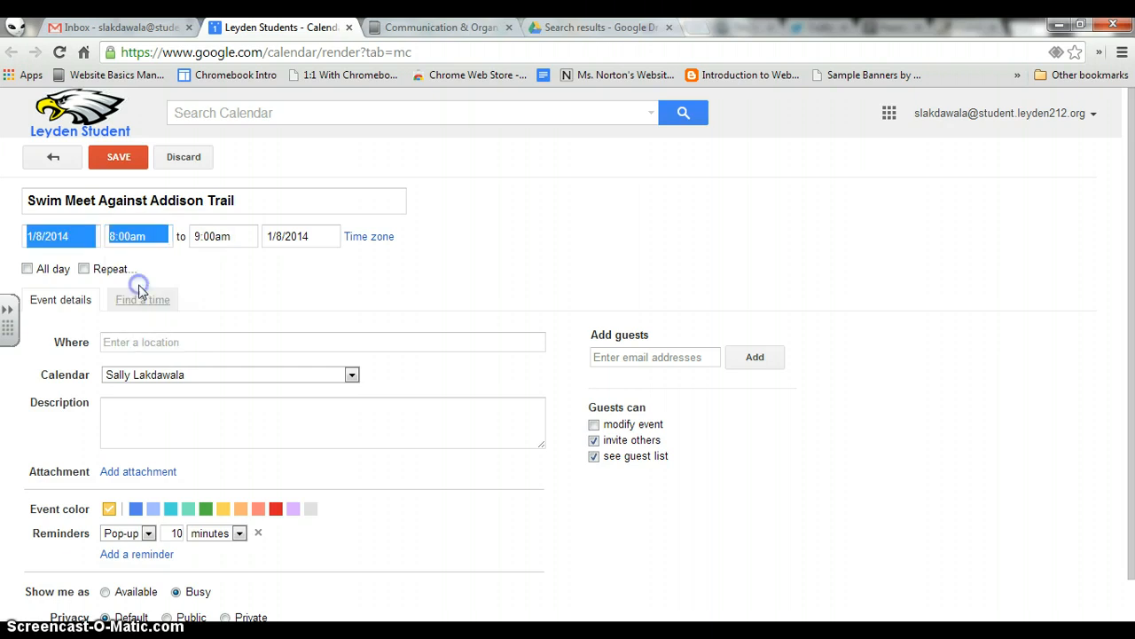
pyautogui.click(198, 255)
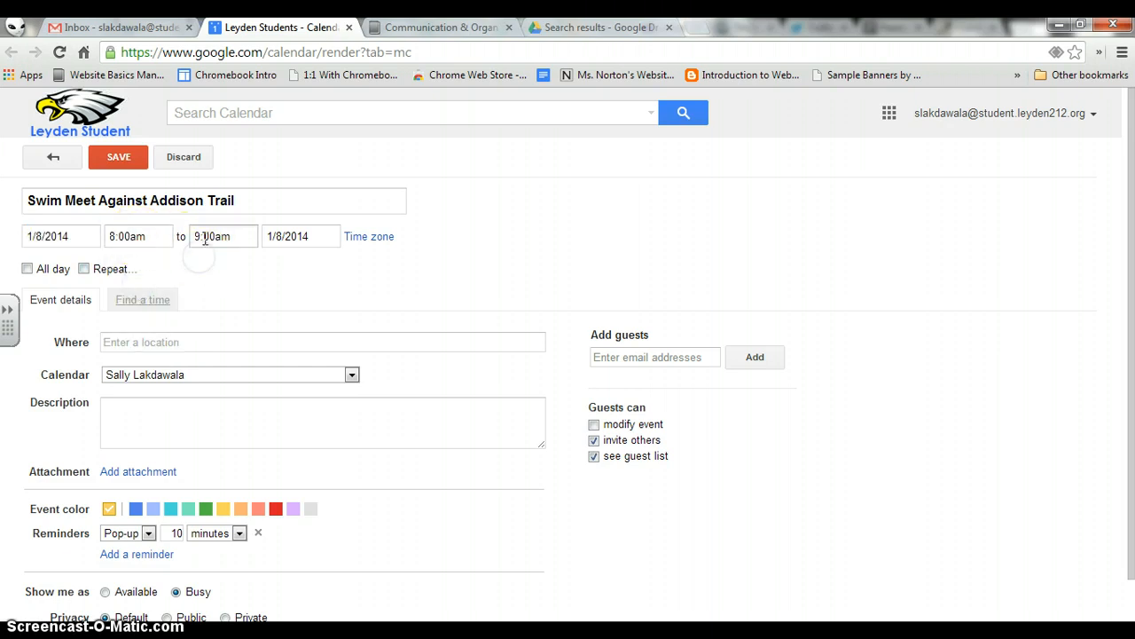
pyautogui.click(27, 270)
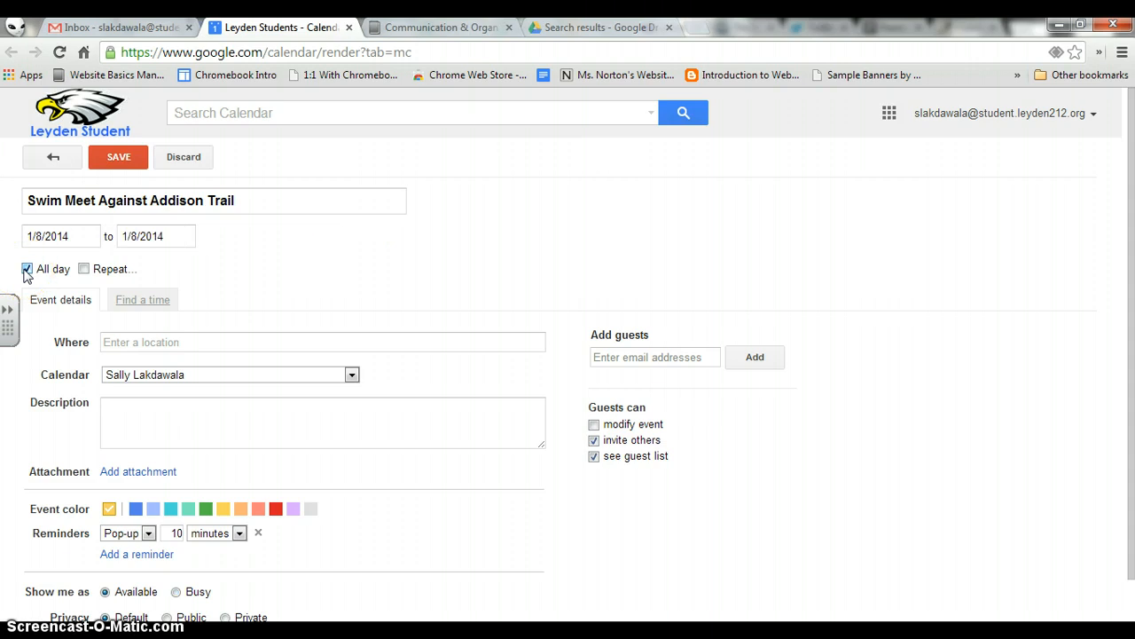
pyautogui.click(27, 269)
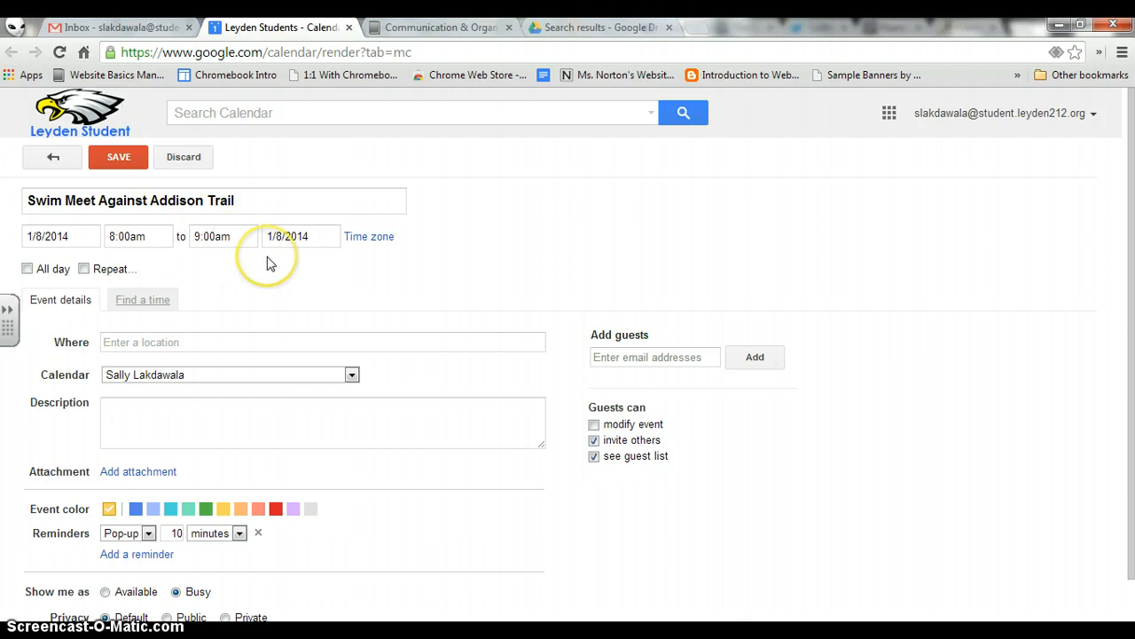
# - Assign the swim meet to My Personal Calendar, save the event and display January 2014
pyautogui.click(198, 376)
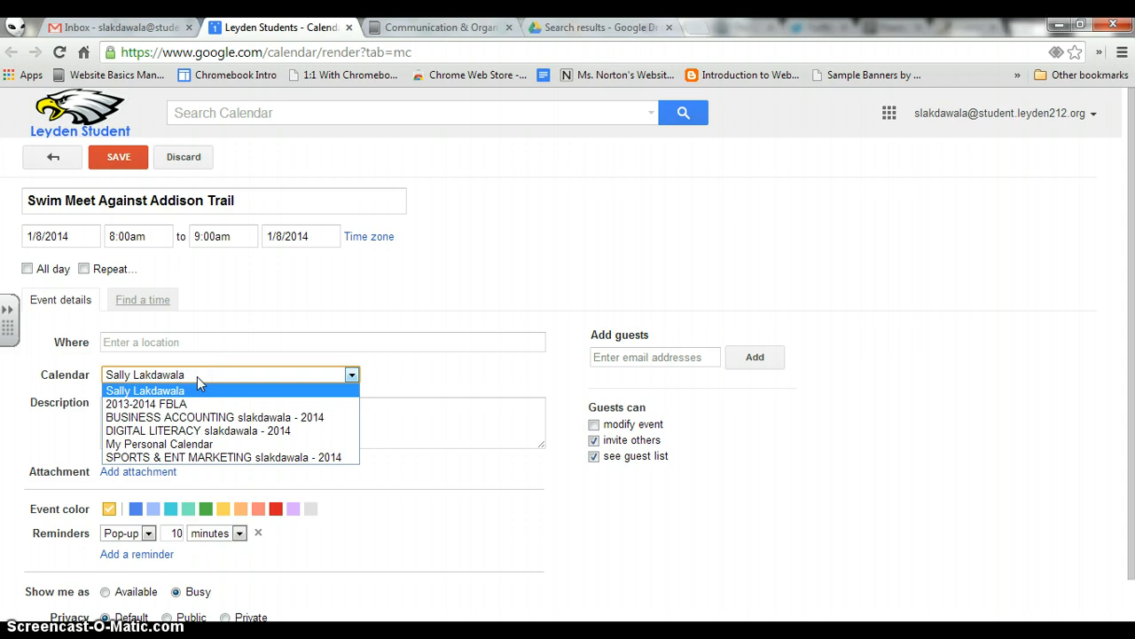
pyautogui.click(179, 447)
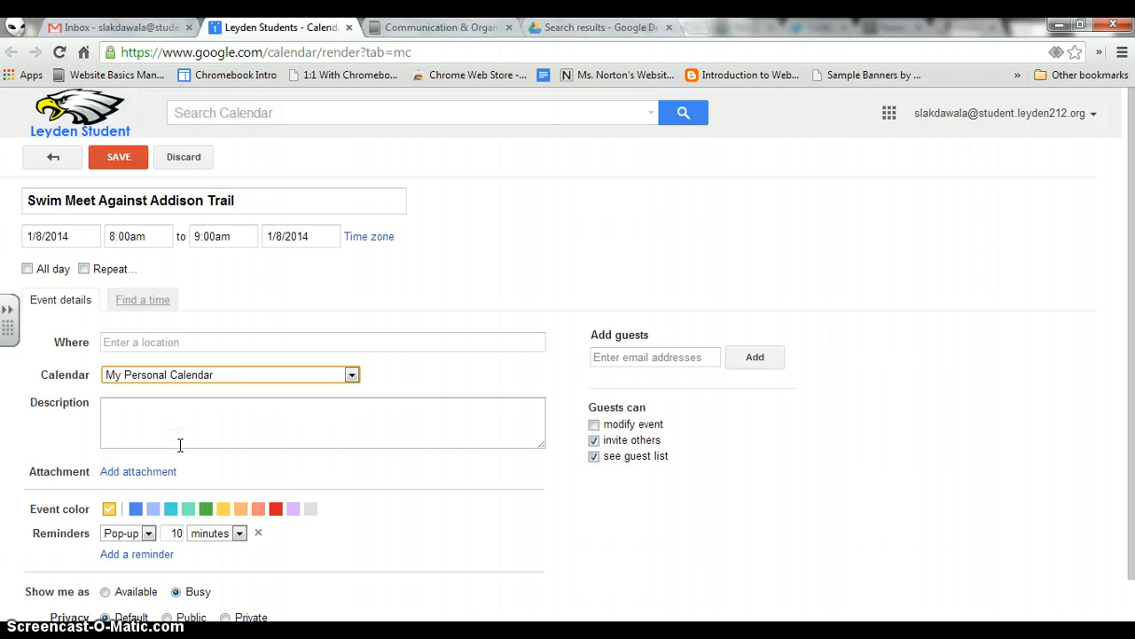
pyautogui.click(108, 158)
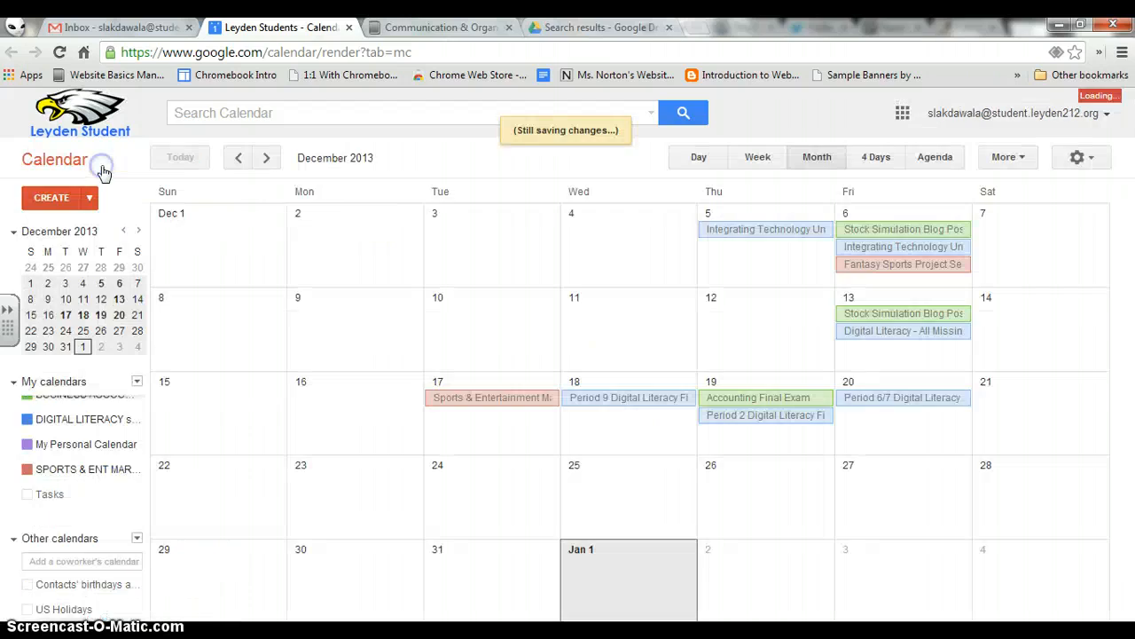
pyautogui.click(263, 157)
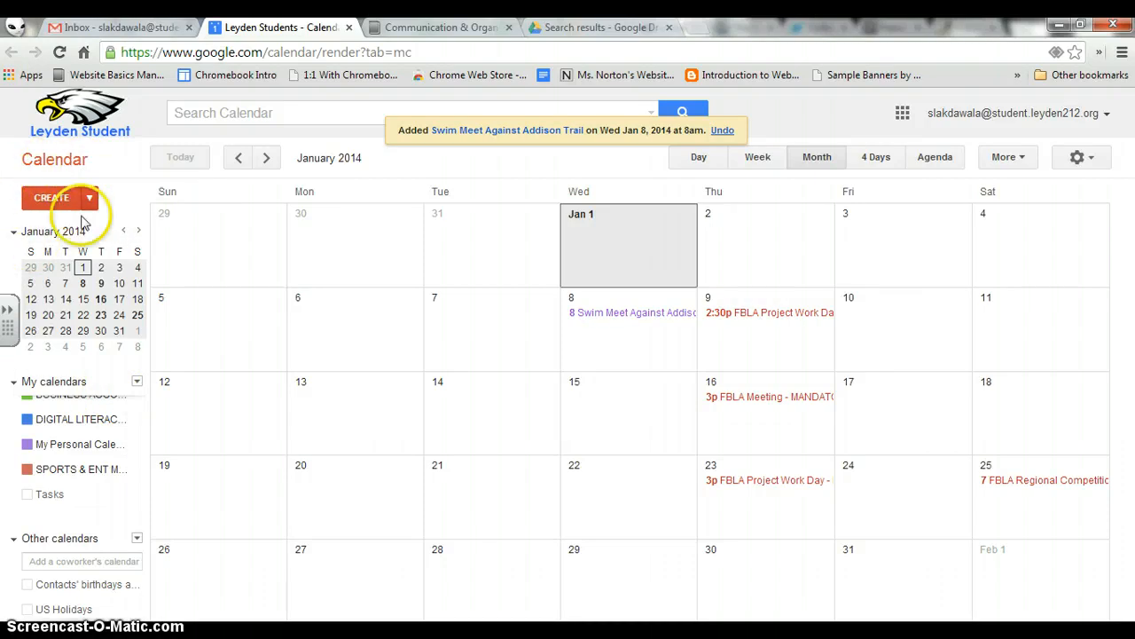
# - View the options for My calendars and return the month view to December 2013
pyautogui.click(136, 383)
pyautogui.click(190, 410)
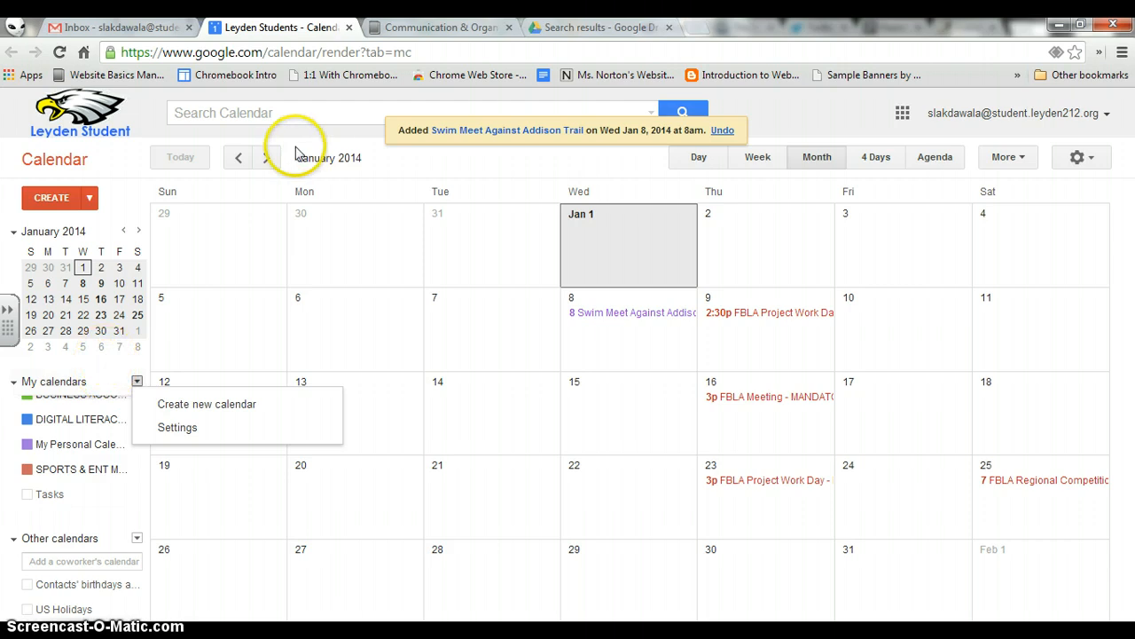
pyautogui.click(240, 160)
# - Toggle the DIGITAL LITERACY and SPORTS & ENT MARKETING calendars off and back on in the December 2013 view
pyautogui.click(60, 422)
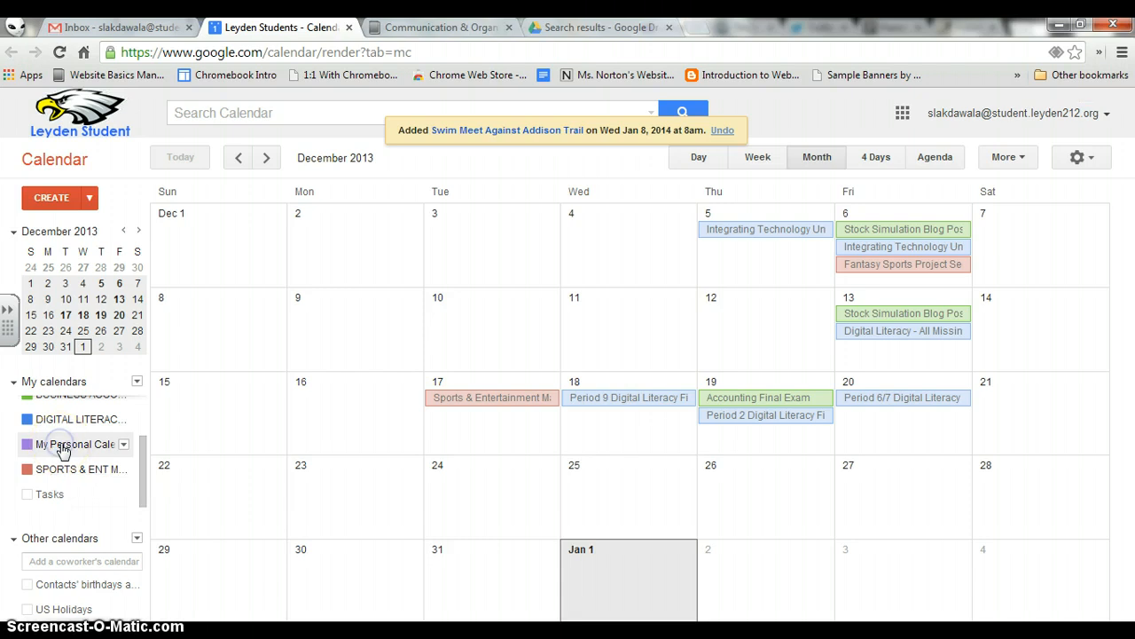
pyautogui.click(55, 471)
pyautogui.click(55, 471)
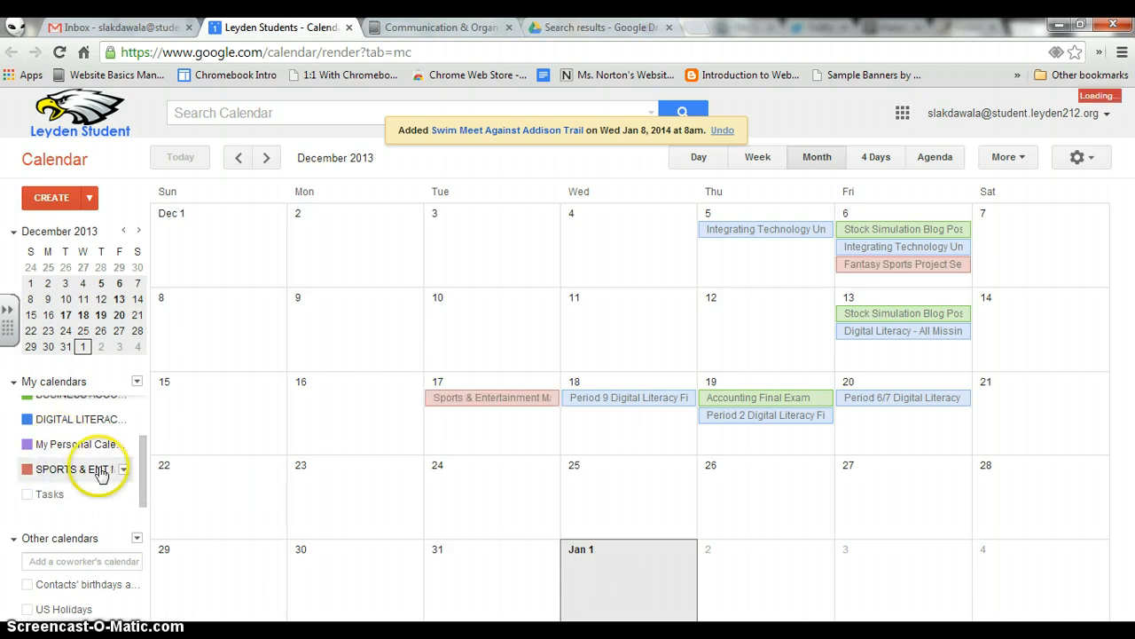
pyautogui.moveTo(147, 453); pyautogui.dragTo(152, 413)
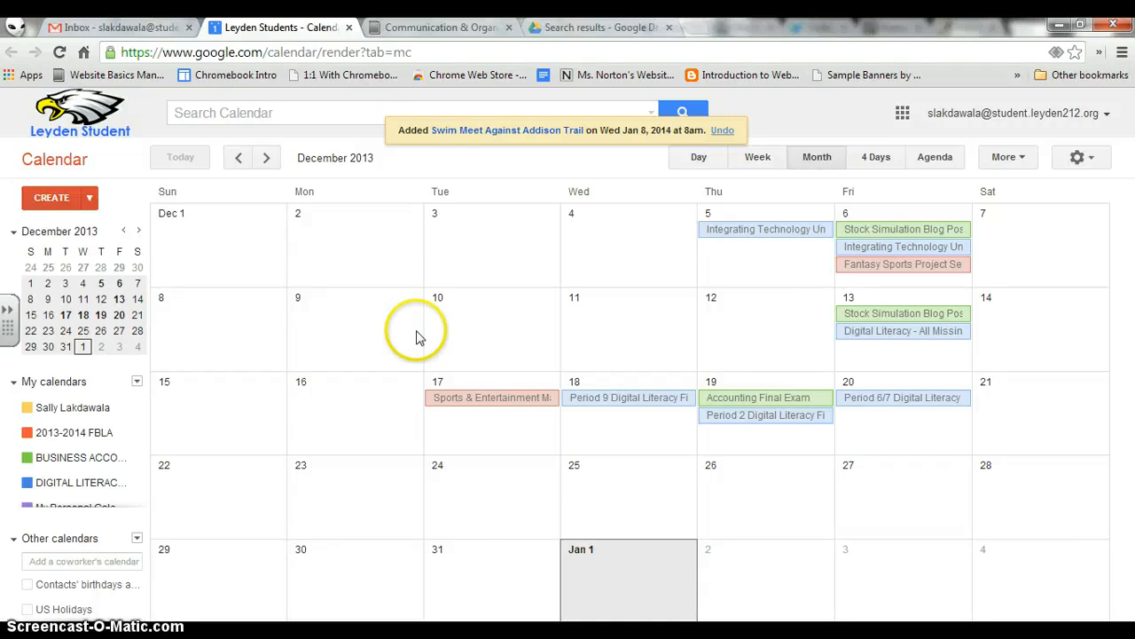
pyautogui.click(56, 482)
pyautogui.click(57, 483)
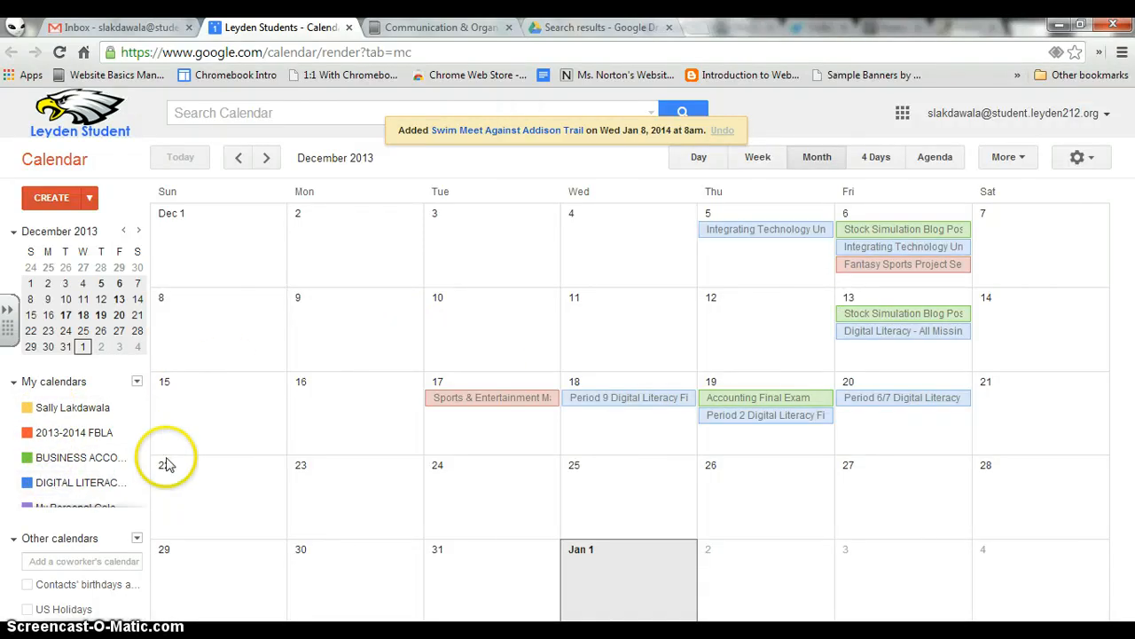
# - Search for a coworker's calendar under Other calendars using "west le"
pyautogui.scroll(-2, 140, 452)
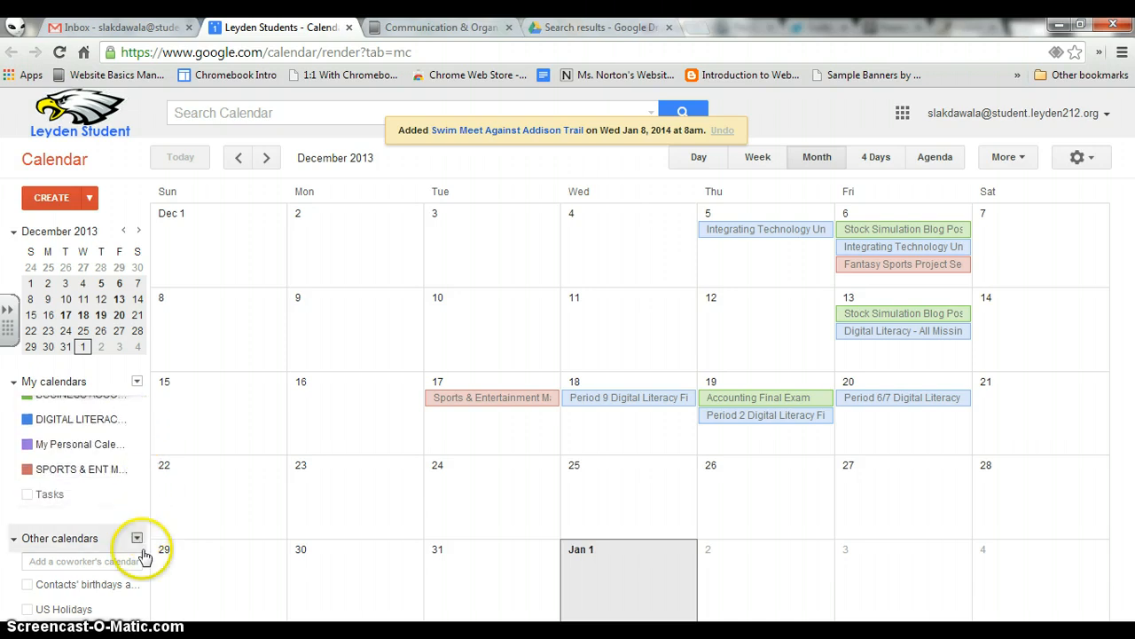
pyautogui.click(86, 561)
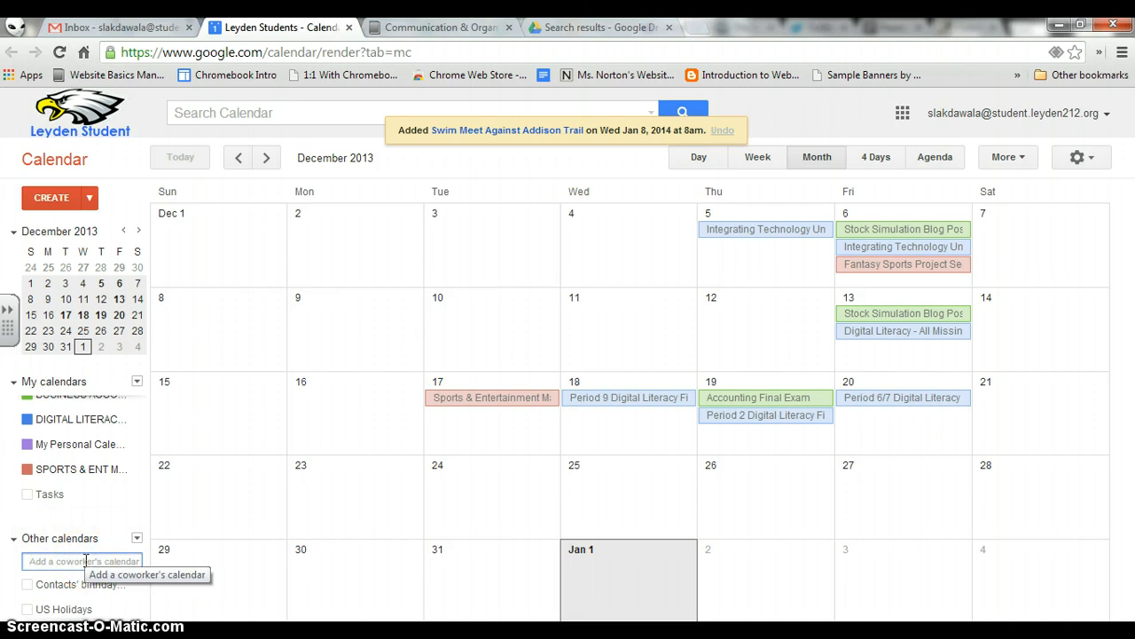
pyautogui.write('west')
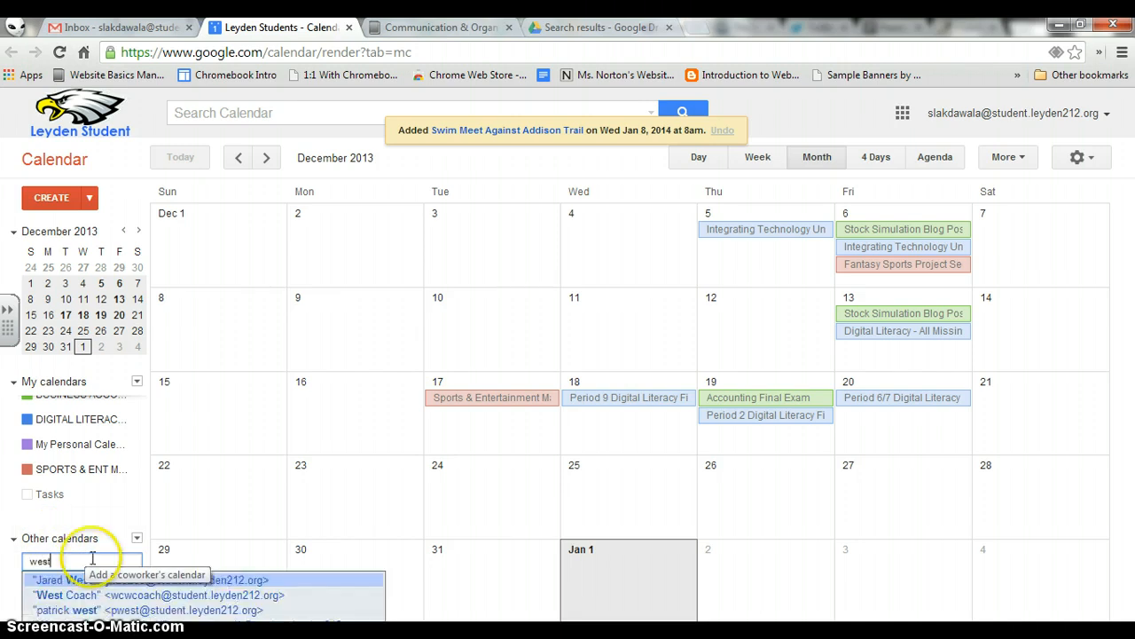
pyautogui.write(' le')
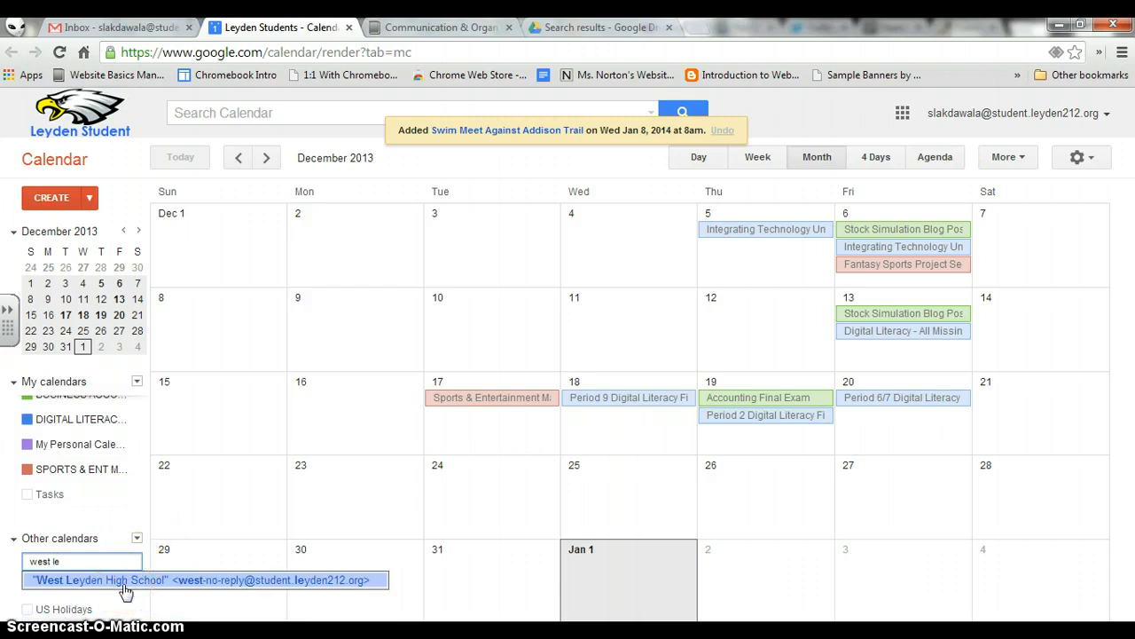
# - Replace the coworker calendar search with "east le" and dismiss the suggestions without adding a calendar
pyautogui.press('BackSpace')
pyautogui.press('BackSpace')
pyautogui.press('BackSpace')
pyautogui.press('BackSpace')
pyautogui.press('BackSpace')
pyautogui.press('BackSpace')
pyautogui.press('BackSpace')
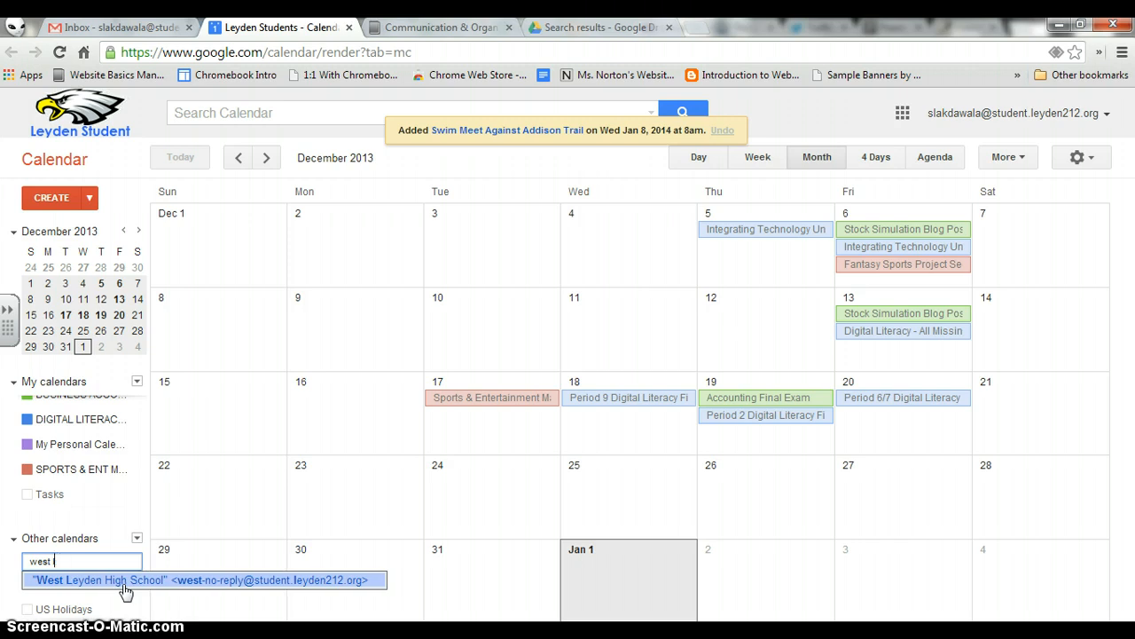
pyautogui.write('east le')
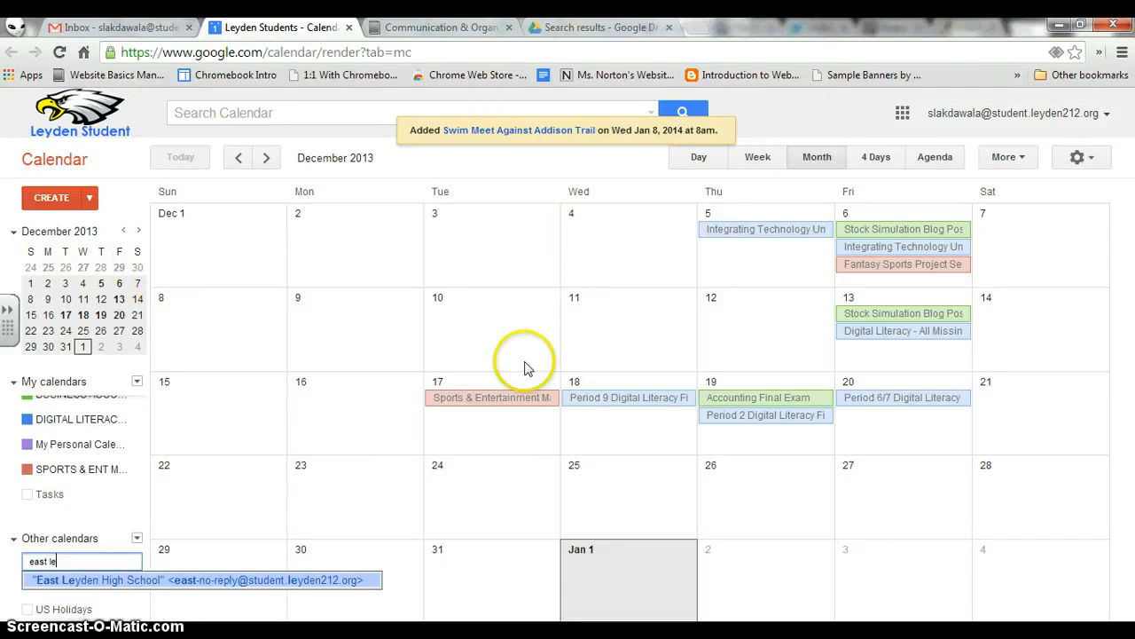
pyautogui.click(522, 169)
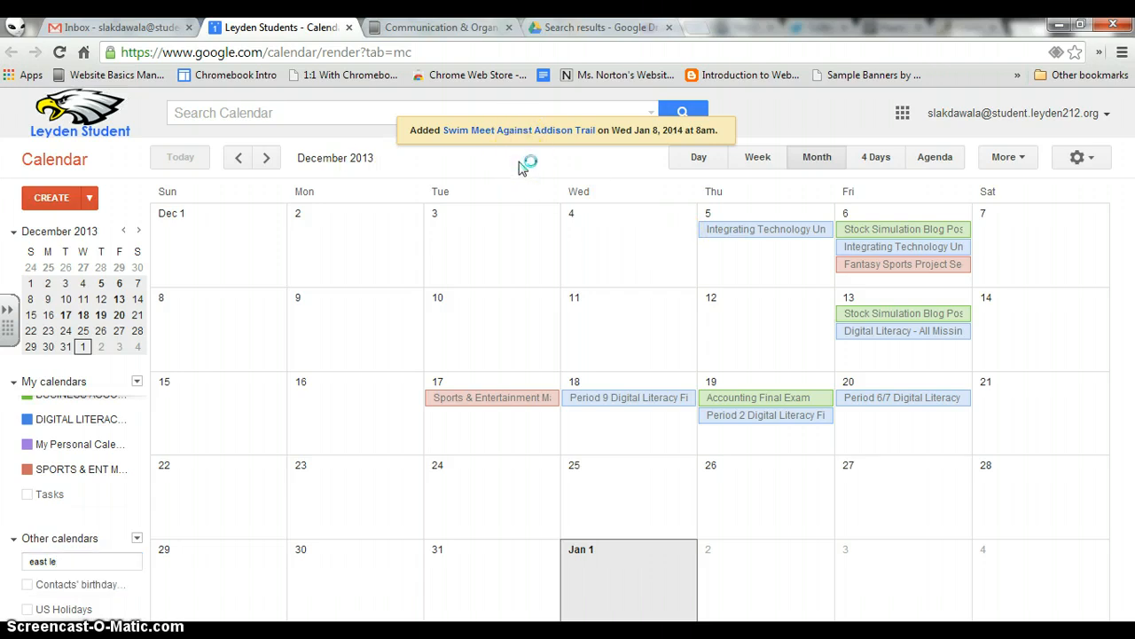